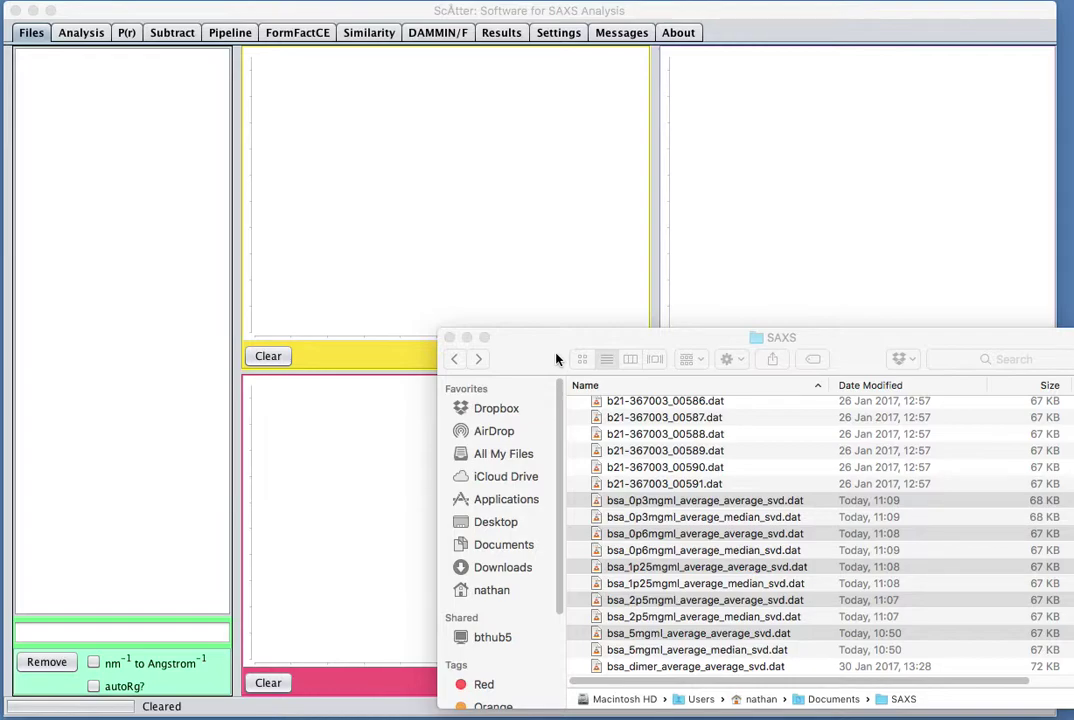
Step: Load the five BSA average_average_svd files into ScÅtter's first plot panel
left_click_drag(832, 338, 846, 307)
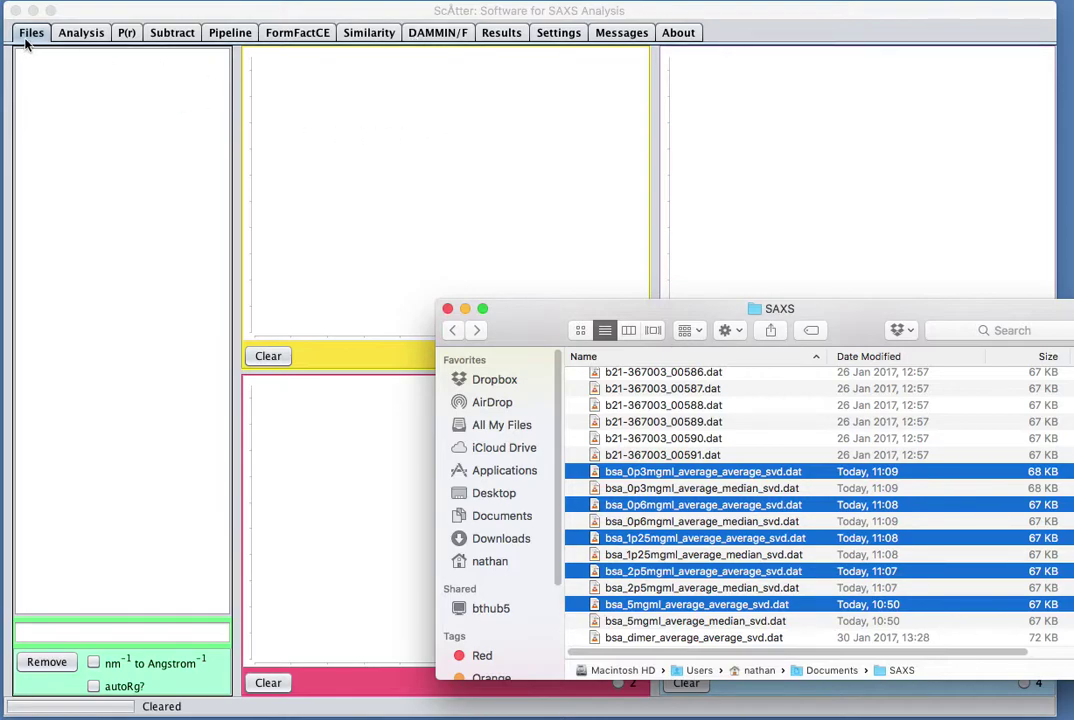
left_click_drag(597, 609, 420, 216)
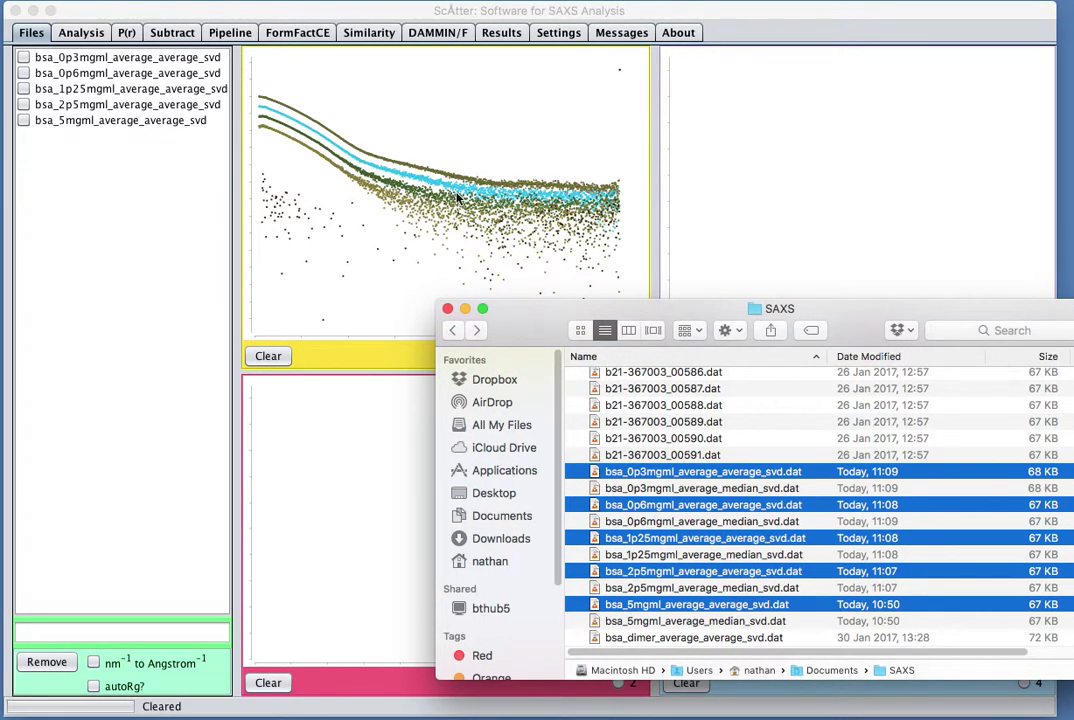
left_click(558, 13)
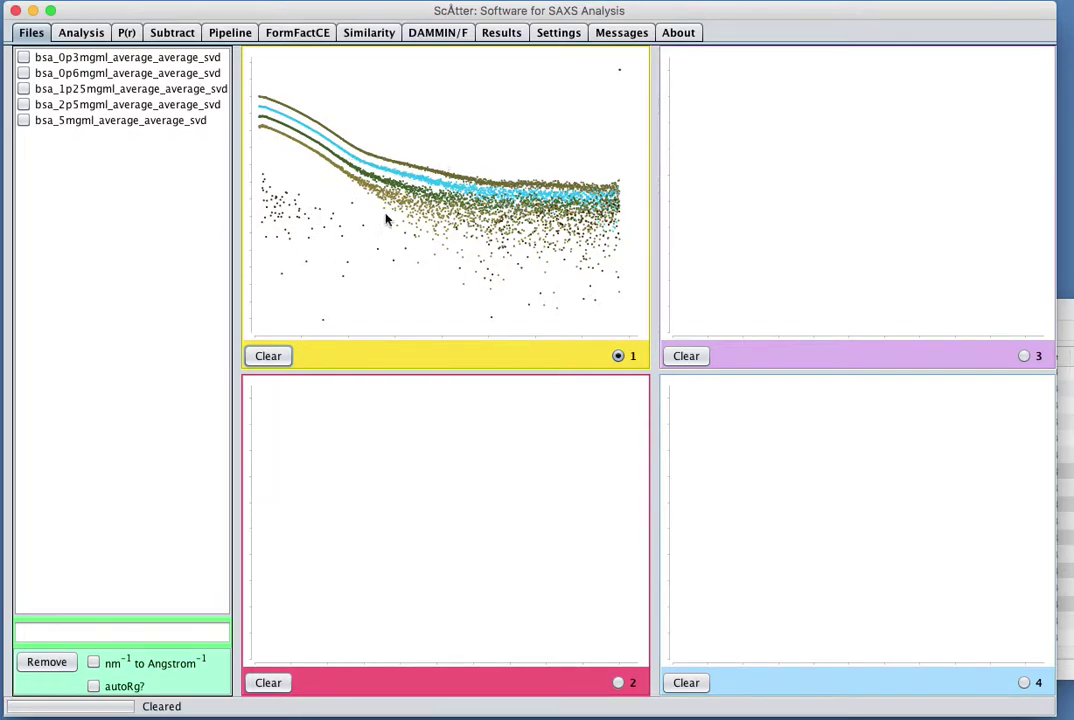
Step: On the Analysis page, preview the bsa_5mgml curve in the intensity, log10 and Kratky plots
left_click(82, 33)
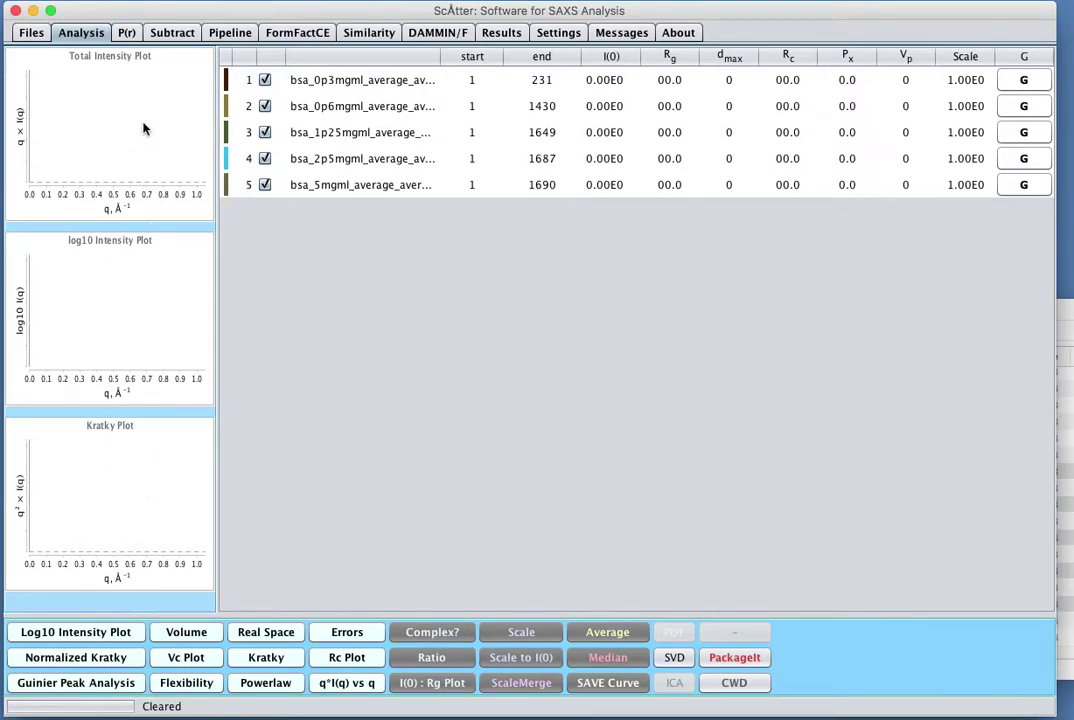
left_click(367, 192)
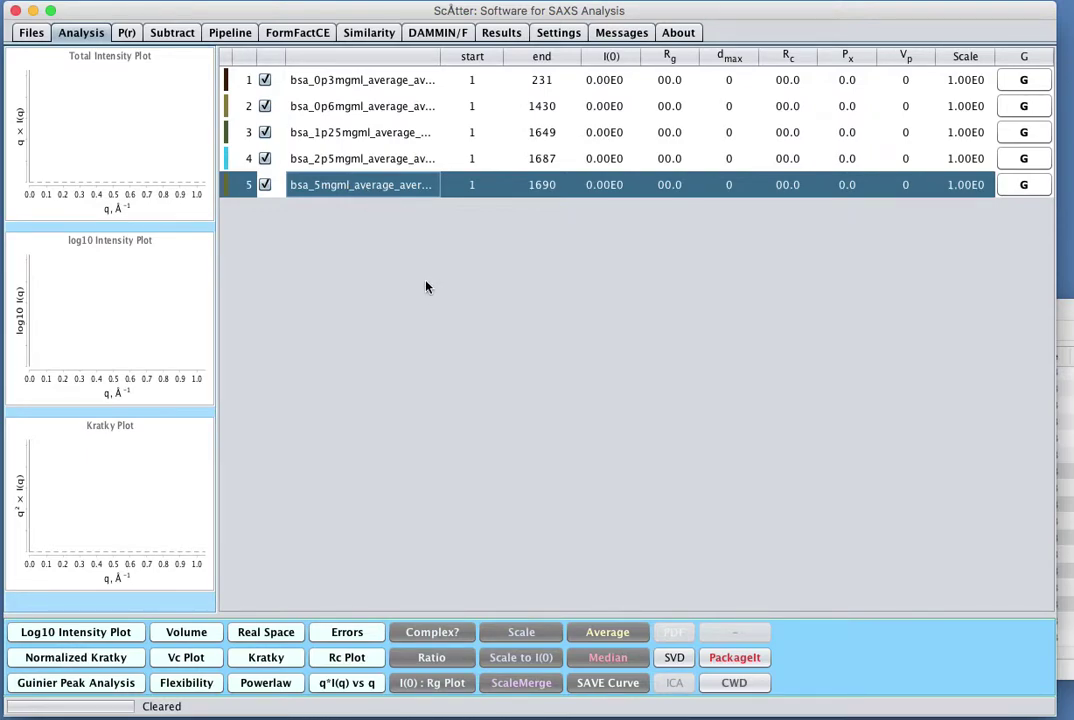
left_click(266, 188)
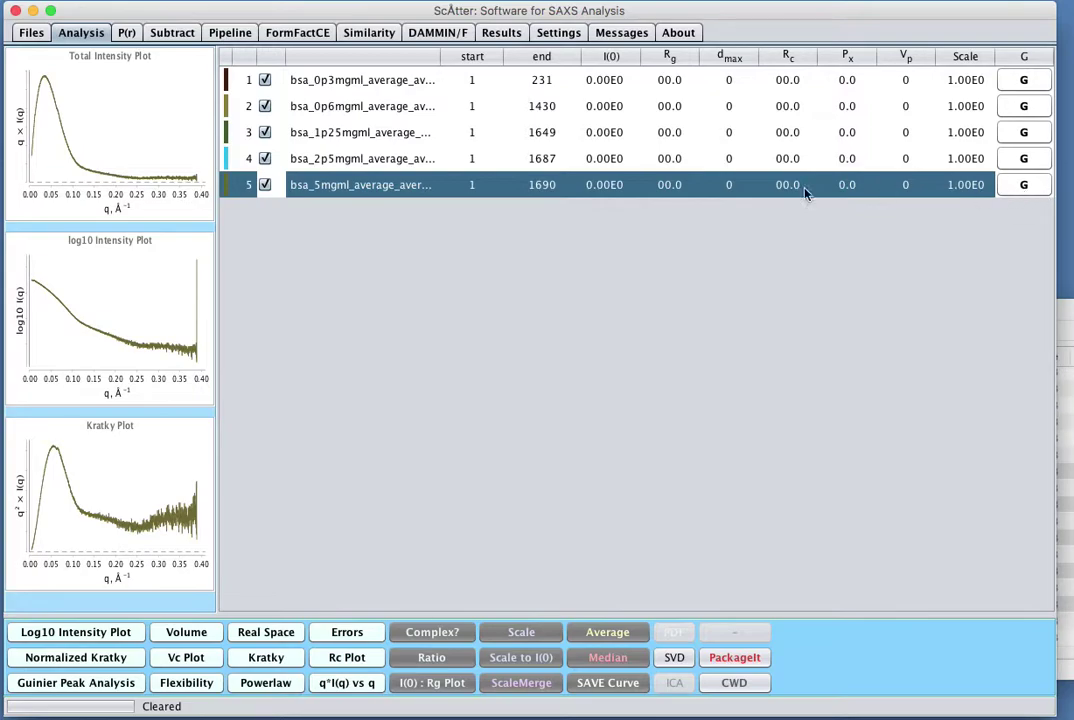
Step: Open the Guinier fit with residuals for bsa_5mgml_average_average_svd
left_click(1022, 186)
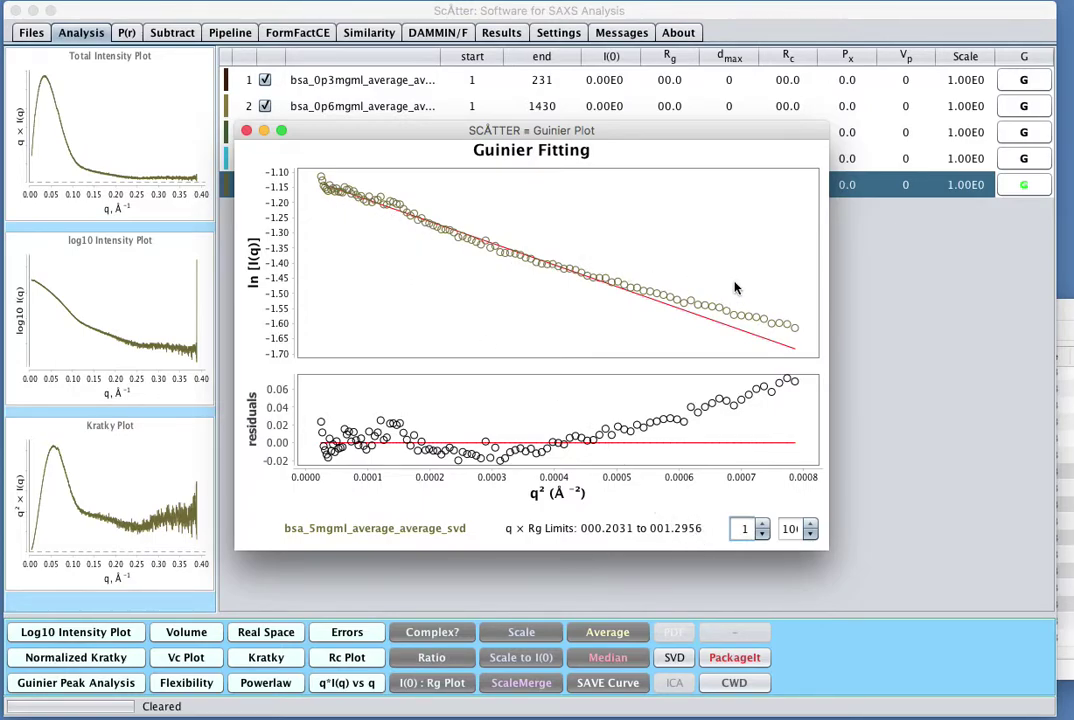
Step: Trim the 5 mg/ml Guinier fit to points 1–67, giving I(0) 3.27E-1 and Rg 47.7
left_click(812, 534)
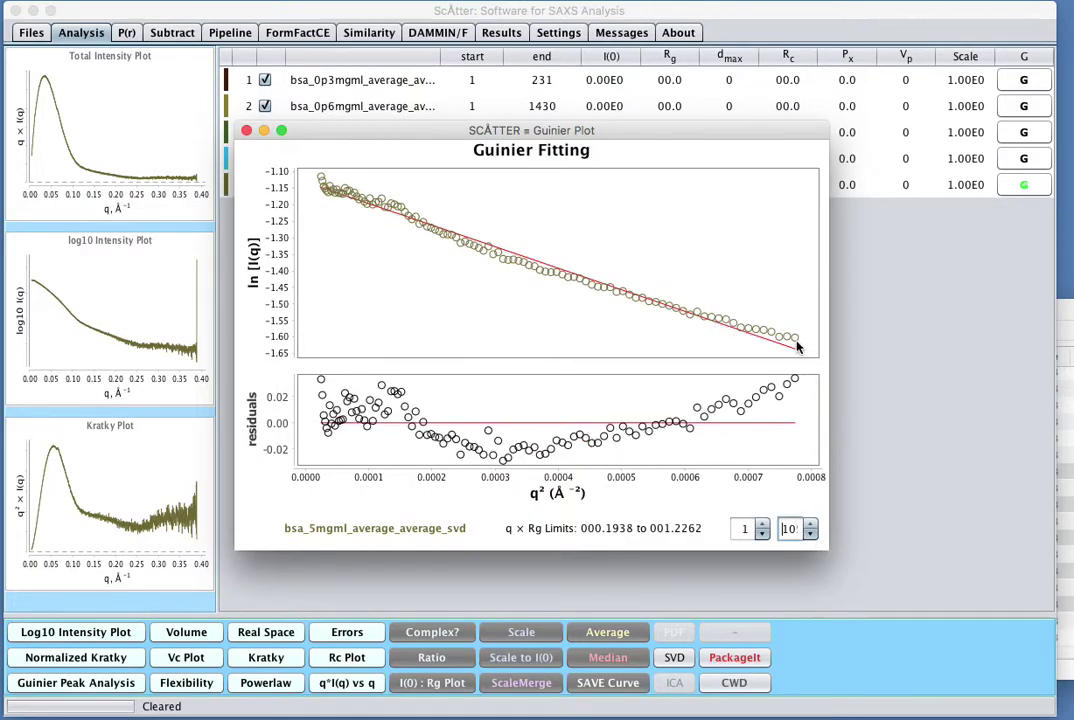
left_click(812, 534)
left_click(812, 534)
left_click(812, 534)
left_click(812, 534)
left_click(812, 534)
left_click(812, 534)
left_click(812, 534)
left_click(812, 534)
left_click(812, 534)
left_click(812, 534)
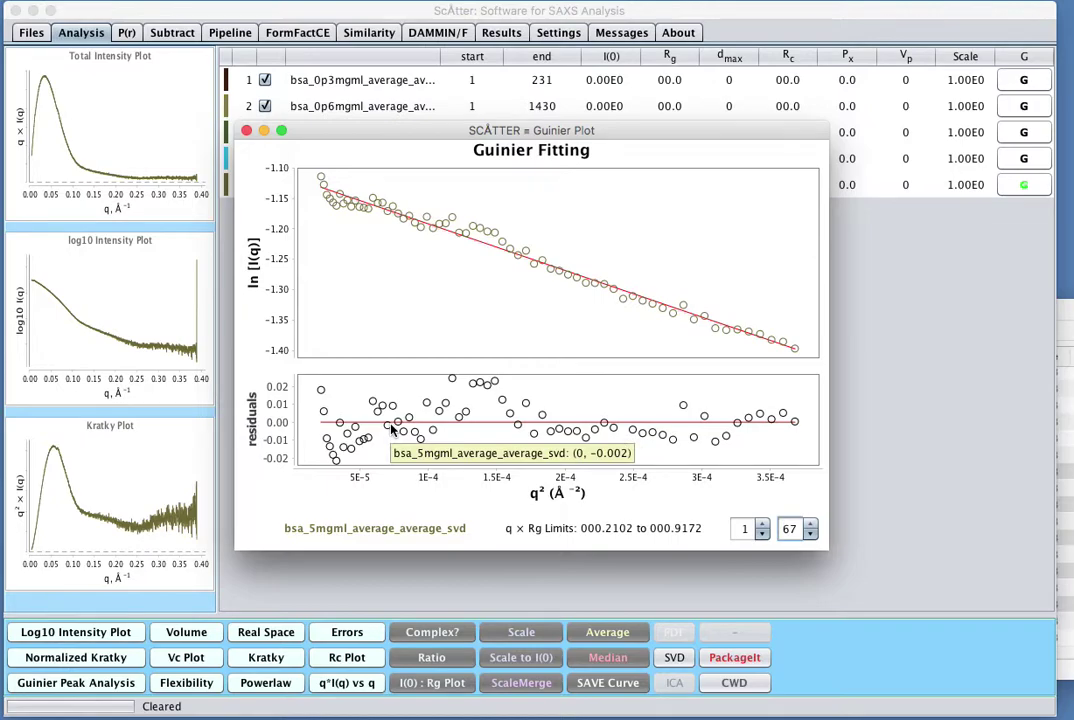
left_click_drag(584, 130, 590, 252)
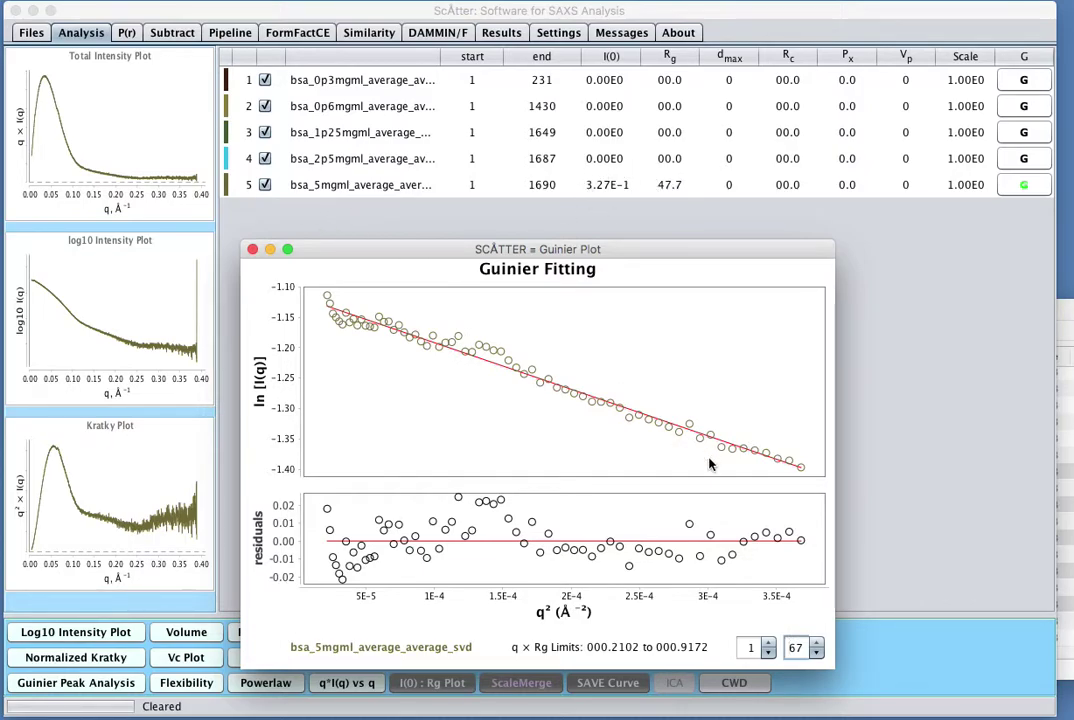
Step: Close the 5 mg/ml Guinier plot and bring up the 2.5 mg/ml Guinier fit
left_click(252, 249)
left_click(1023, 158)
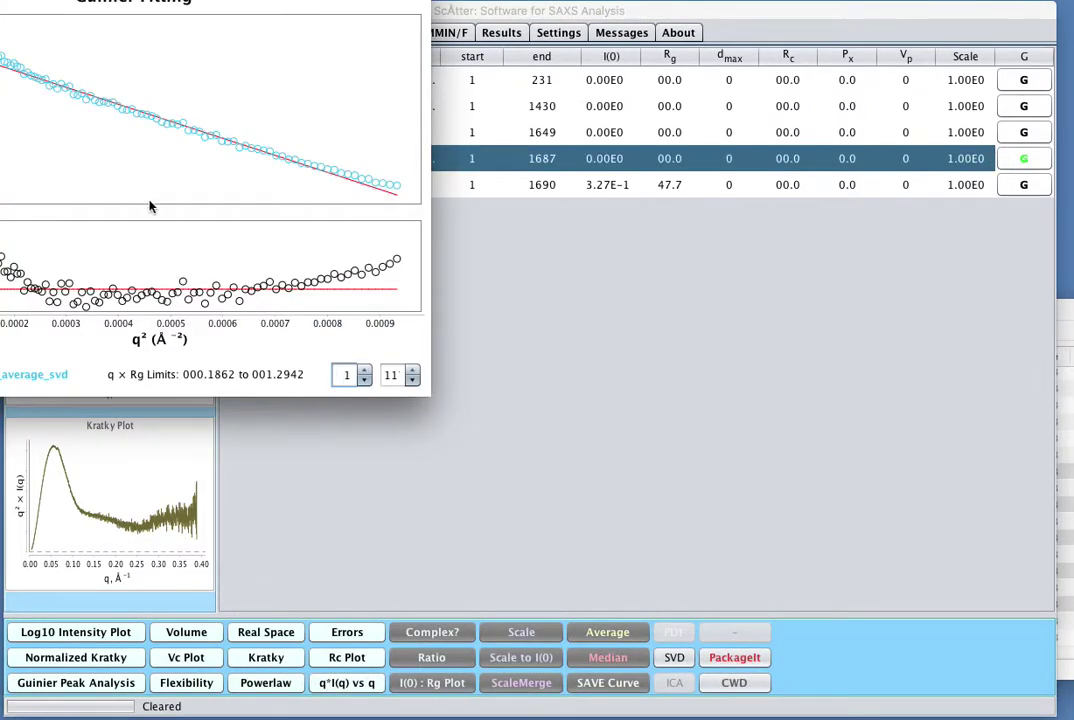
left_click_drag(185, 2, 639, 222)
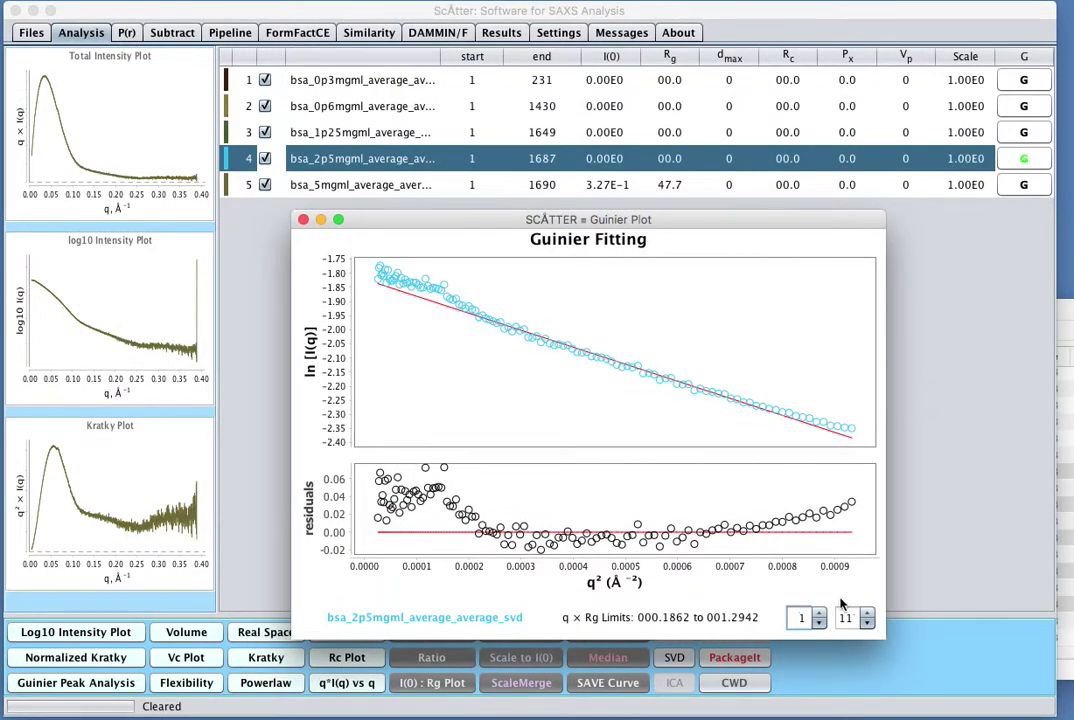
Step: End the 2.5 mg/ml fit at point 71 (I(0) 1.70E-1, Rg 48.1), then open the 1.25 mg/ml fit
left_click(866, 622)
left_click(866, 622)
left_click(866, 622)
left_click(866, 622)
left_click(866, 622)
left_click(866, 622)
left_click(866, 622)
left_click(866, 622)
left_click(866, 622)
left_click(866, 622)
left_click(866, 622)
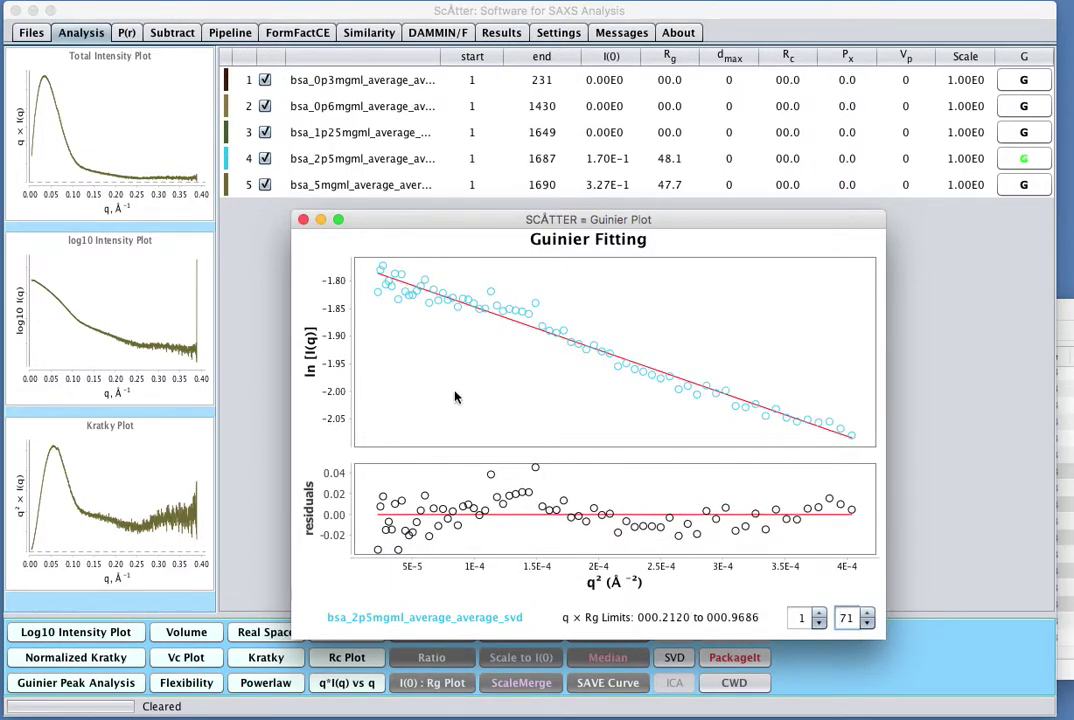
left_click(304, 220)
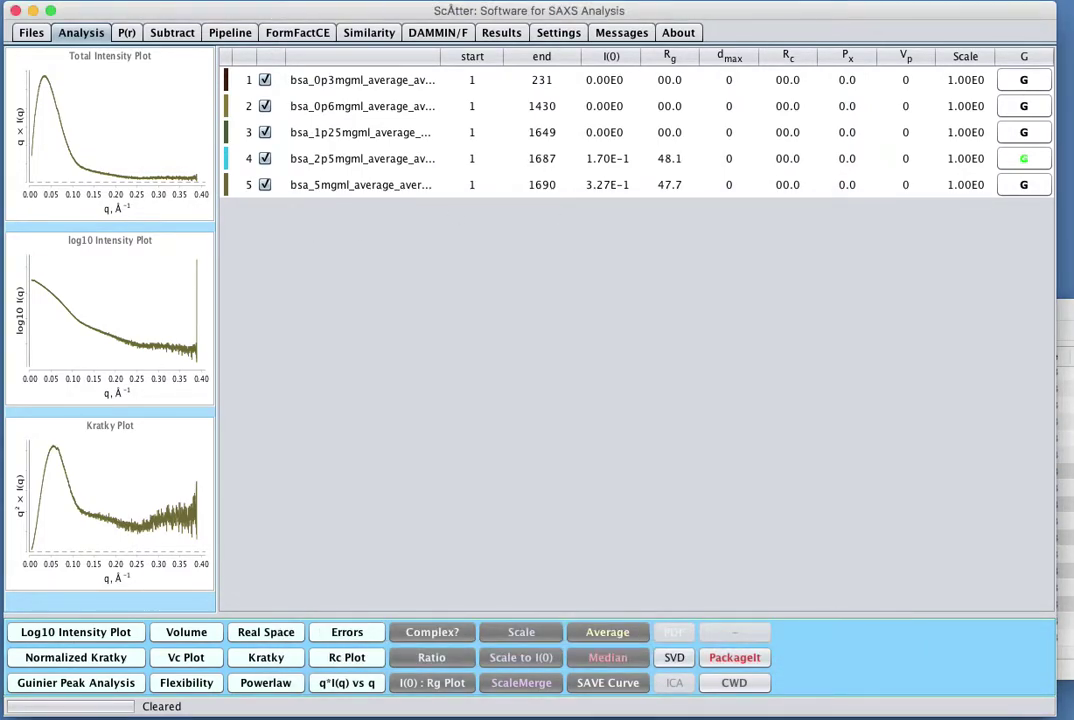
left_click(1023, 132)
Step: Lower the 1.25 mg/ml Guinier fit's last point to 76
left_click_drag(225, 11, 708, 265)
left_click(895, 637)
left_click(895, 637)
left_click(895, 637)
left_click(895, 637)
left_click(895, 637)
left_click(895, 637)
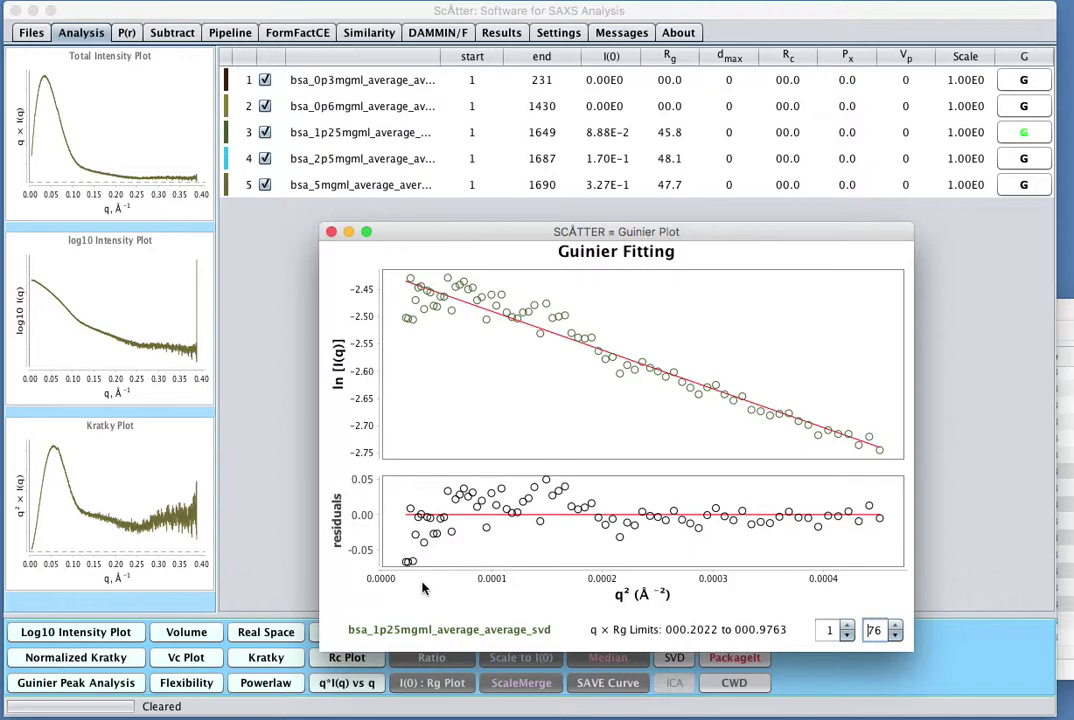
Step: Start the 1.25 mg/ml fit at point 12, giving I(0) 9.04E-2 and Rg 47.8
left_click(847, 627)
left_click(847, 627)
left_click(847, 627)
left_click(847, 627)
left_click(847, 627)
left_click(847, 627)
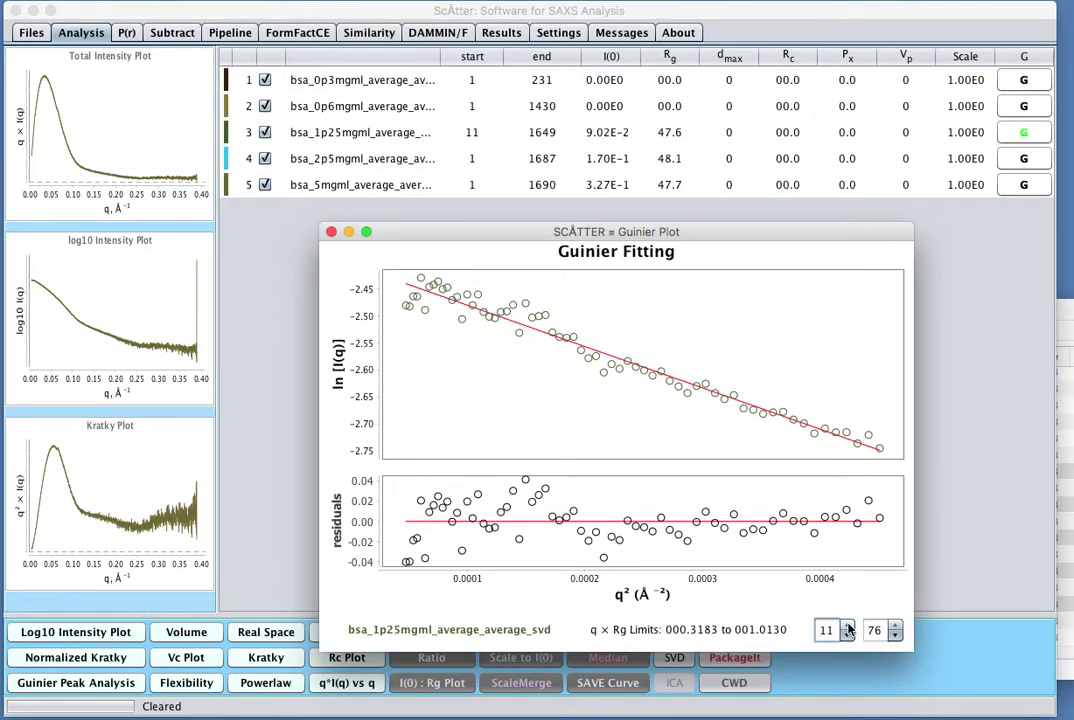
left_click(847, 627)
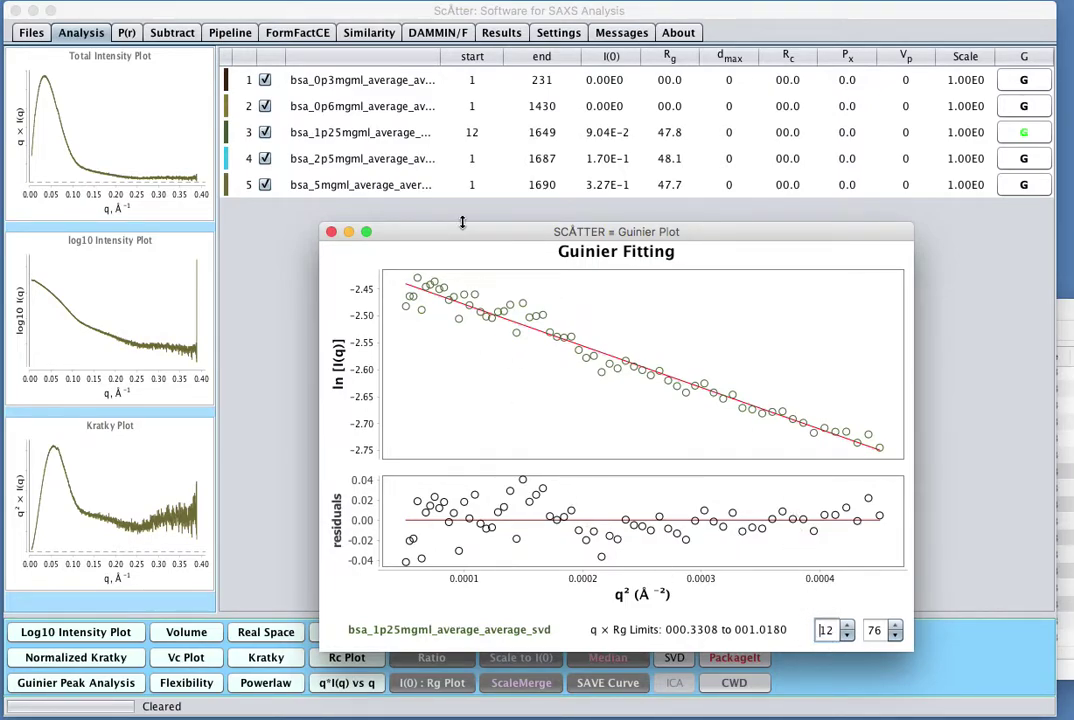
Step: Fit the 0.6 mg/ml curve over points 13–85 for I(0) 4.65E-2 and Rg 47.0
left_click(331, 232)
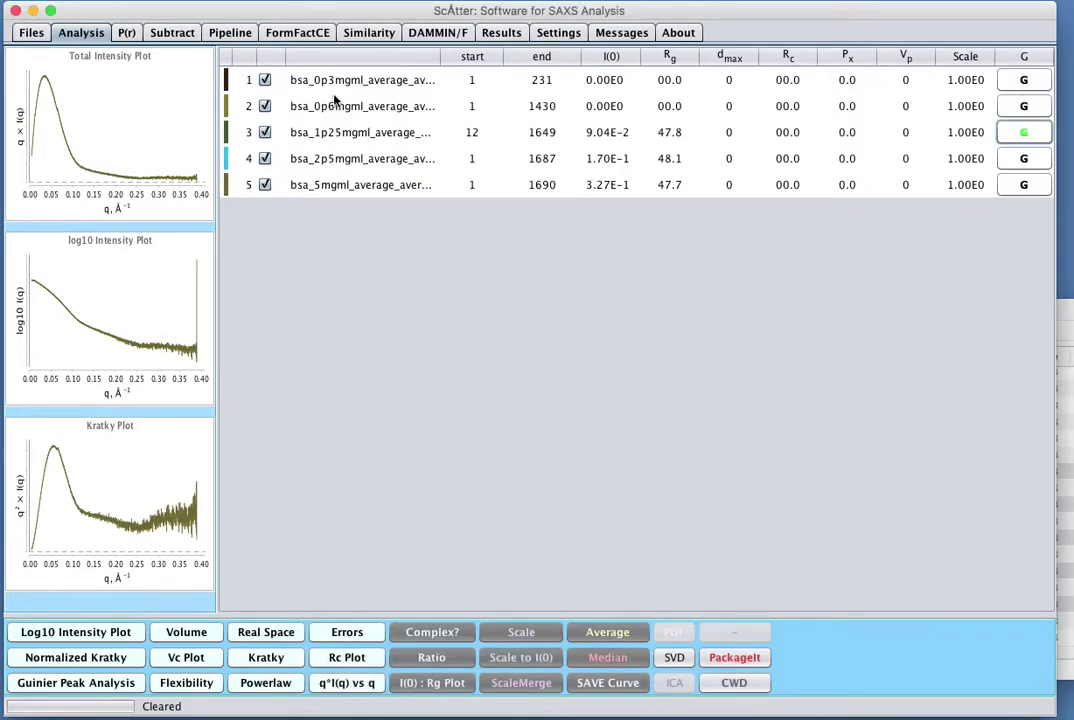
left_click(1023, 106)
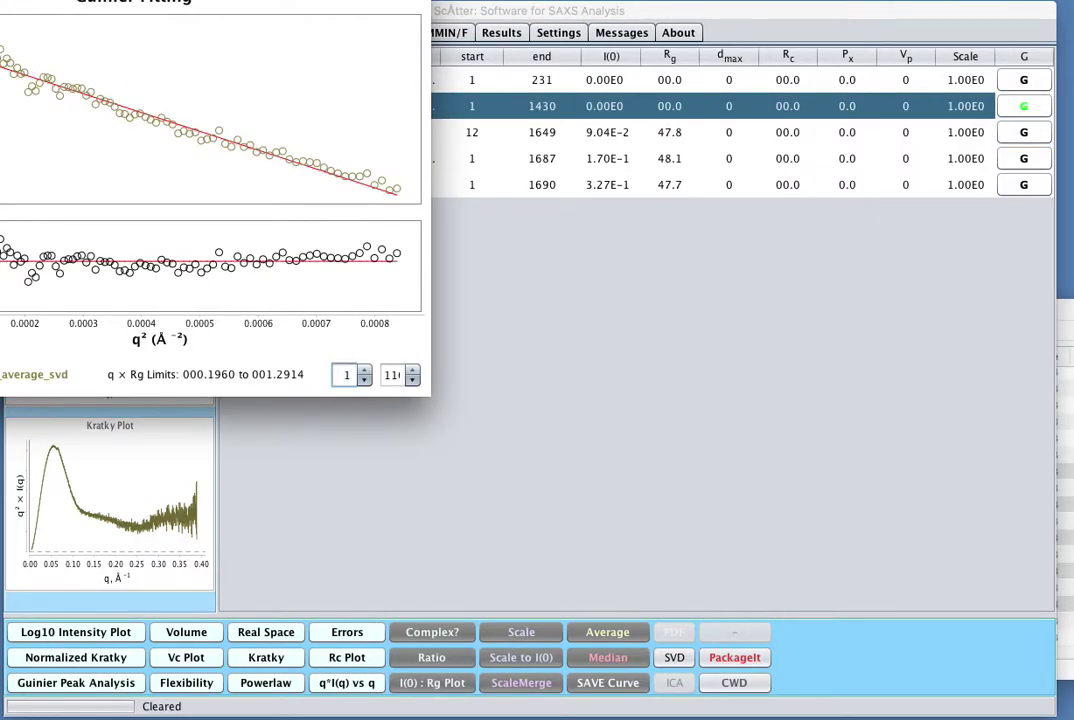
left_click_drag(0, 0, 420, 118)
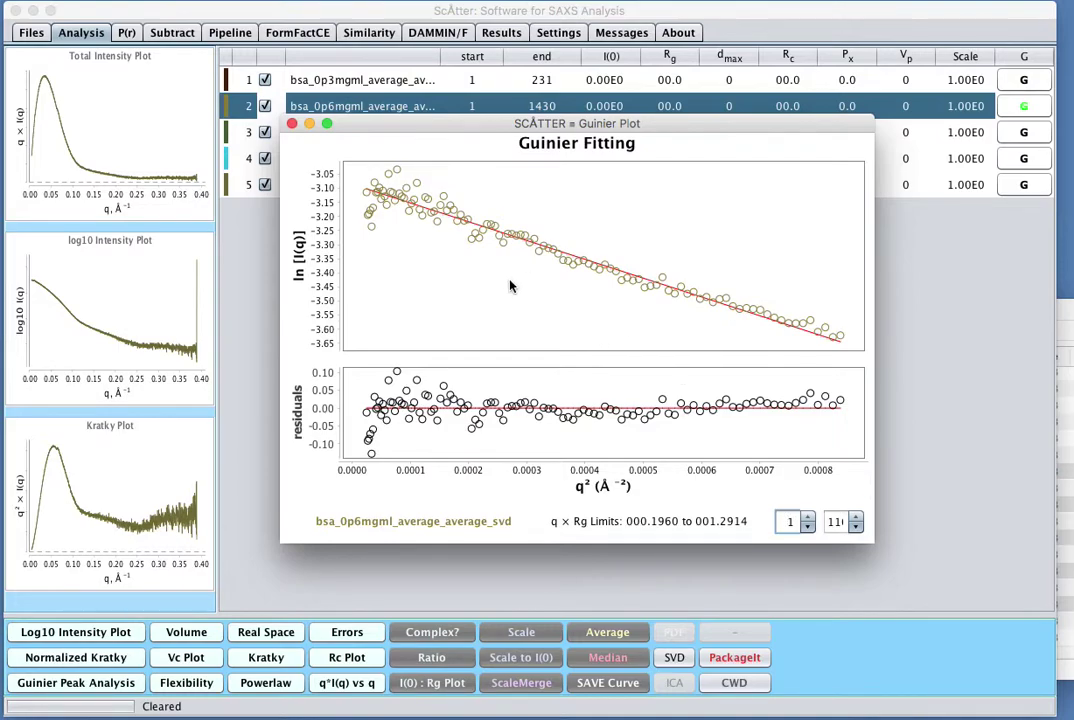
left_click(856, 527)
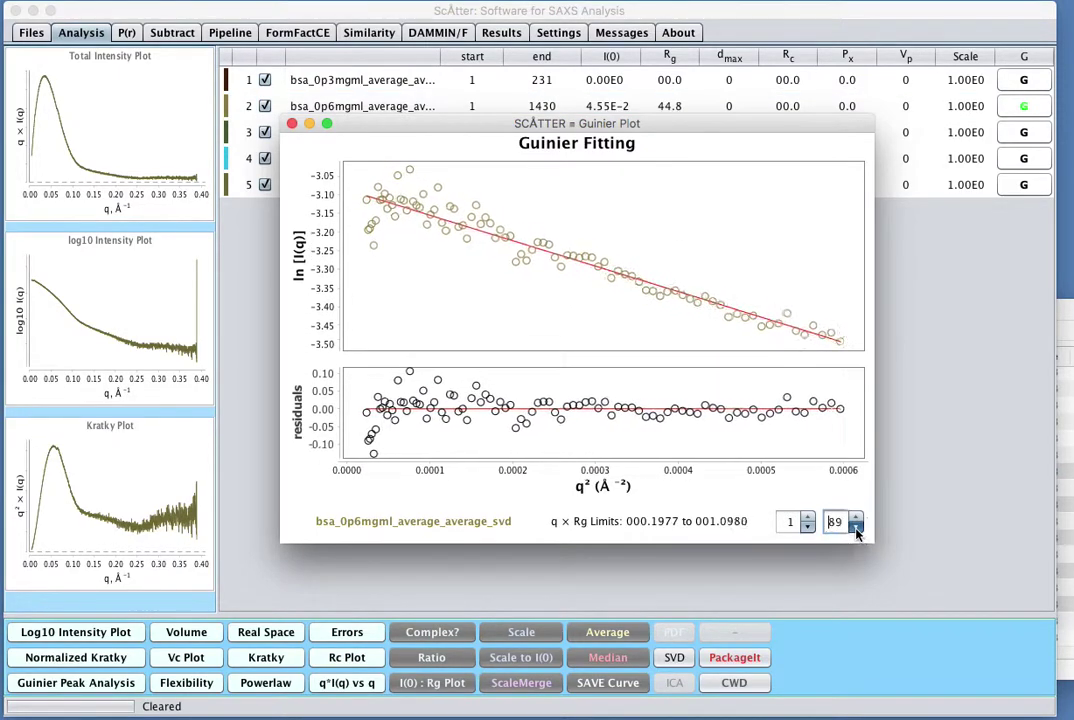
left_click(856, 527)
left_click(856, 527)
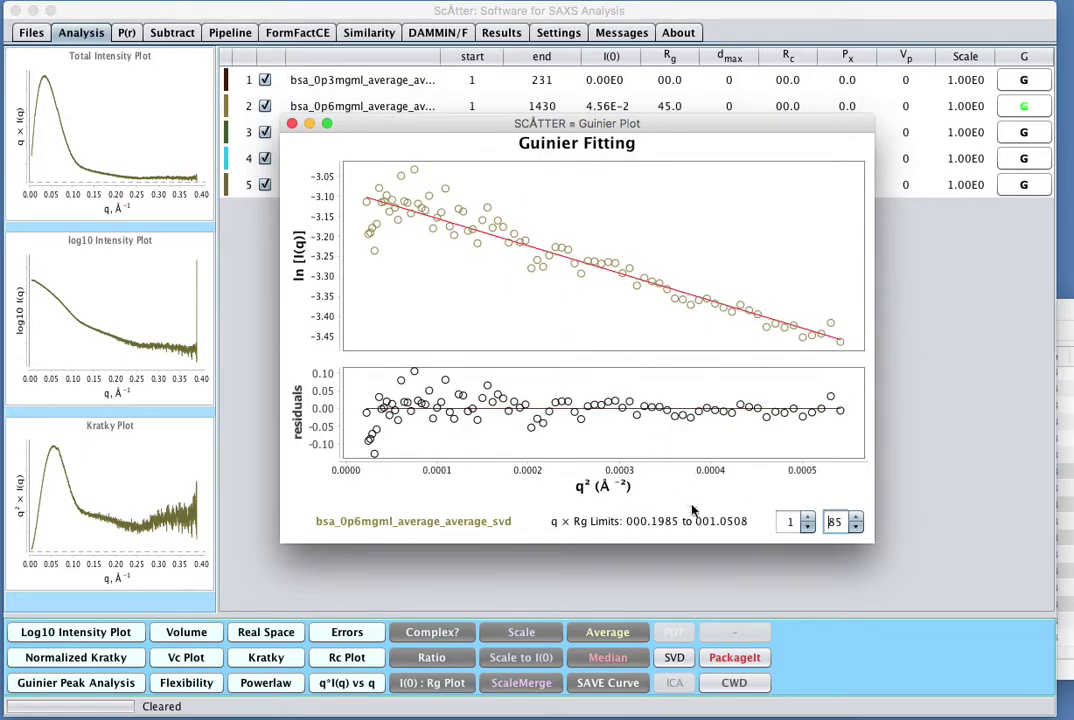
left_click(807, 516)
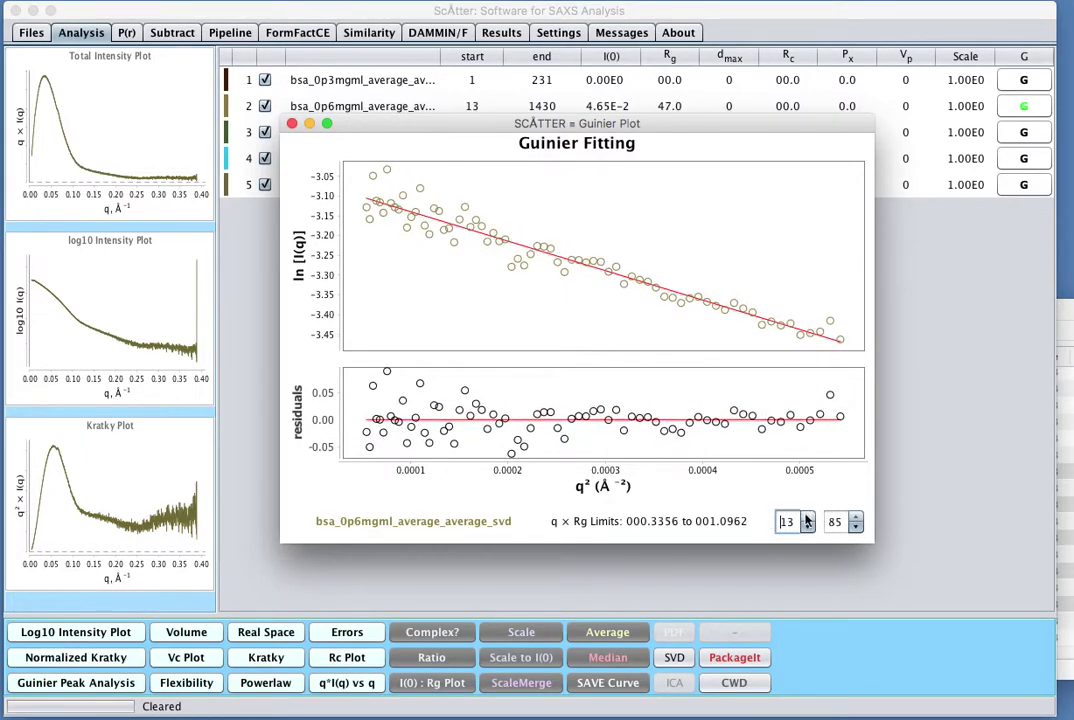
left_click(291, 123)
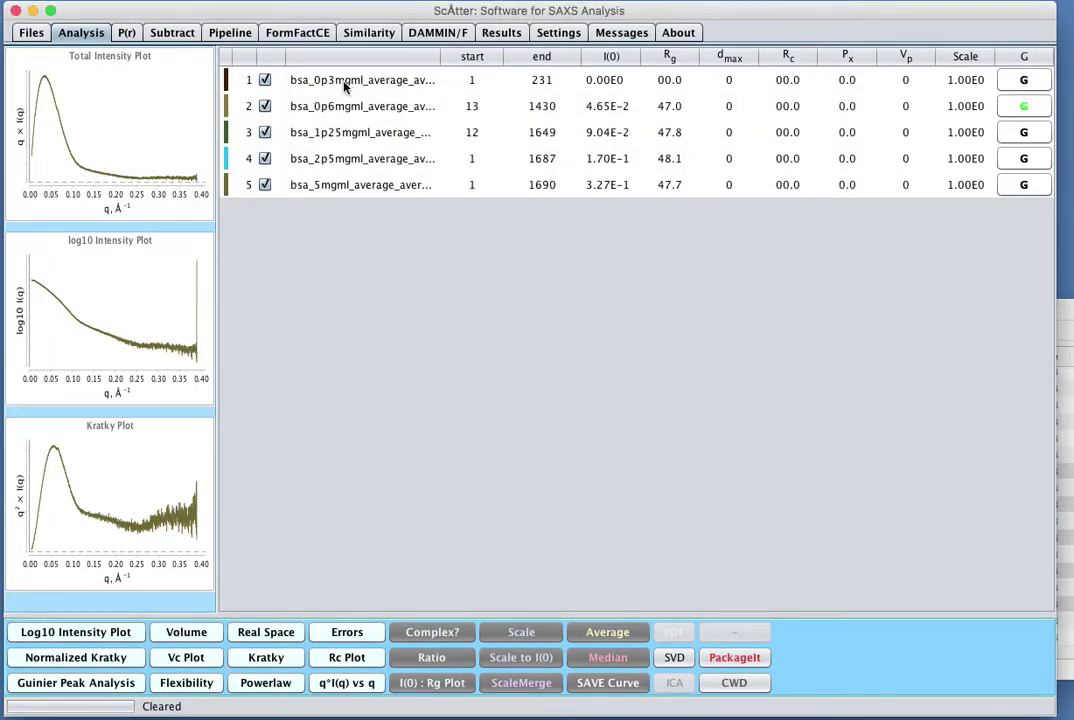
Step: Open the 0.3 mg/ml Guinier fit spanning points 1–24 (q×Rg 0.4316–1.2734)
left_click(1023, 82)
left_click_drag(262, 0, 785, 166)
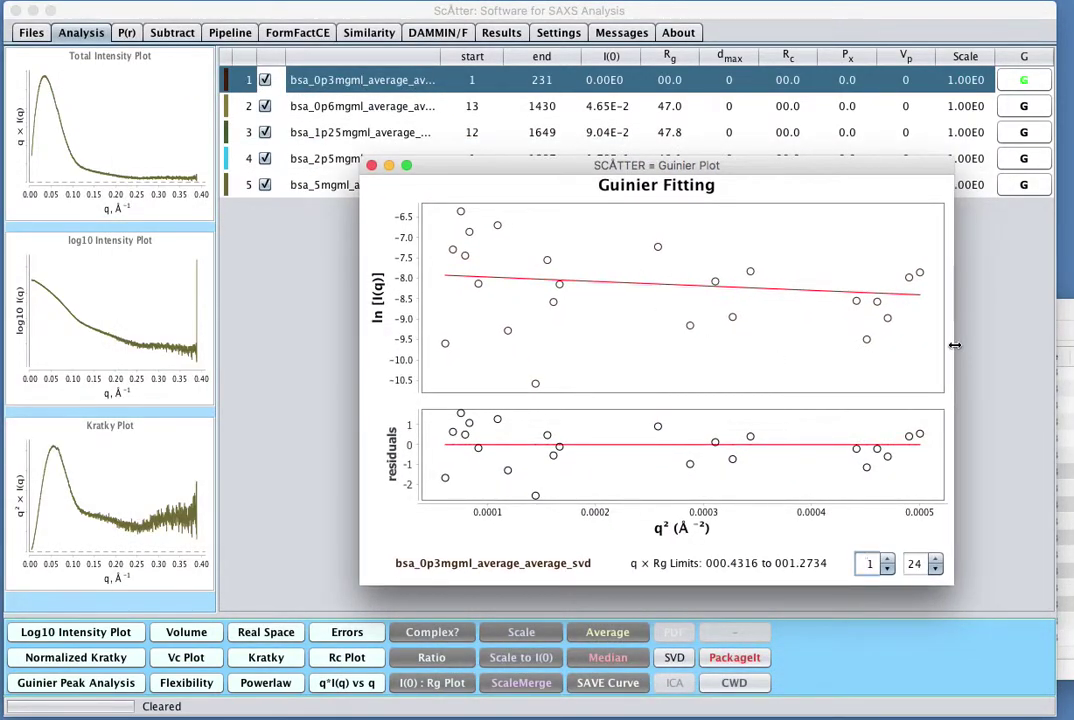
Step: Close the 0.3 mg/ml Guinier window, leaving I(0) 3.85E-4 and Rg 56.8 in its row
left_click(371, 165)
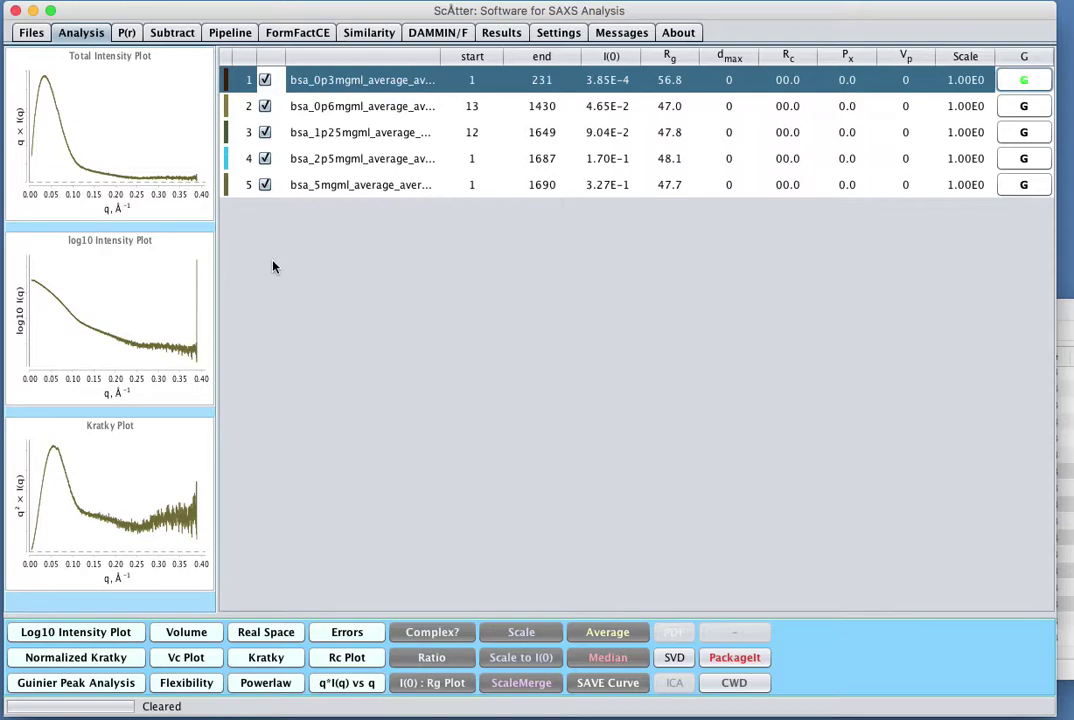
left_click(267, 165)
left_click(265, 159)
left_click(265, 132)
left_click(265, 106)
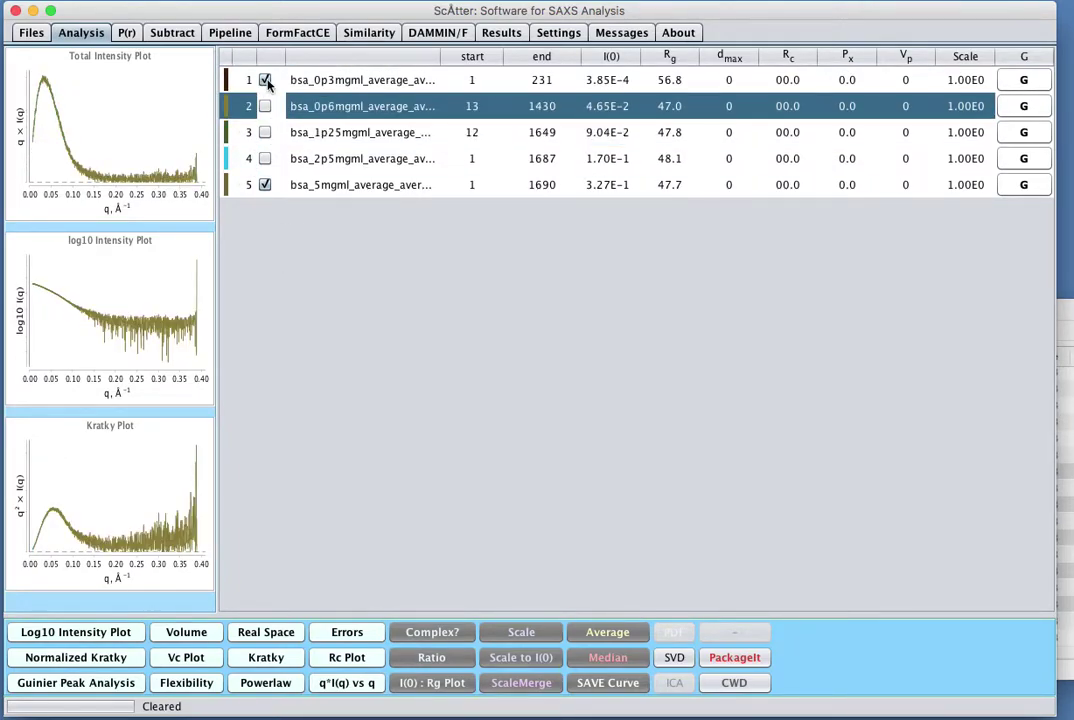
left_click(265, 81)
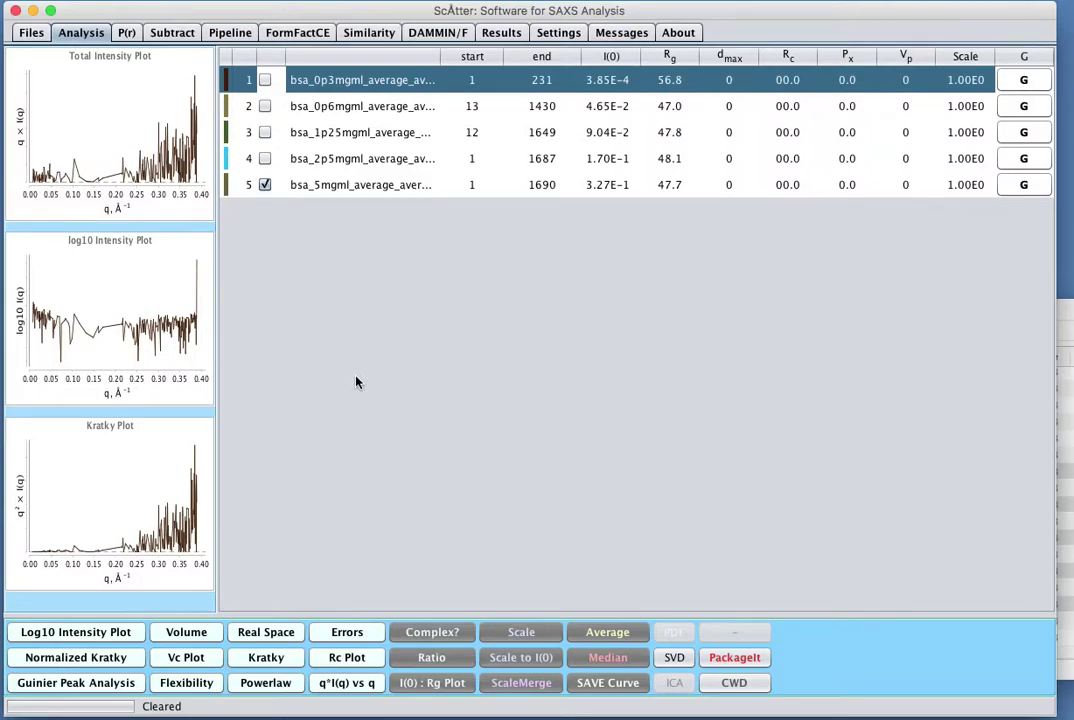
left_click(104, 639)
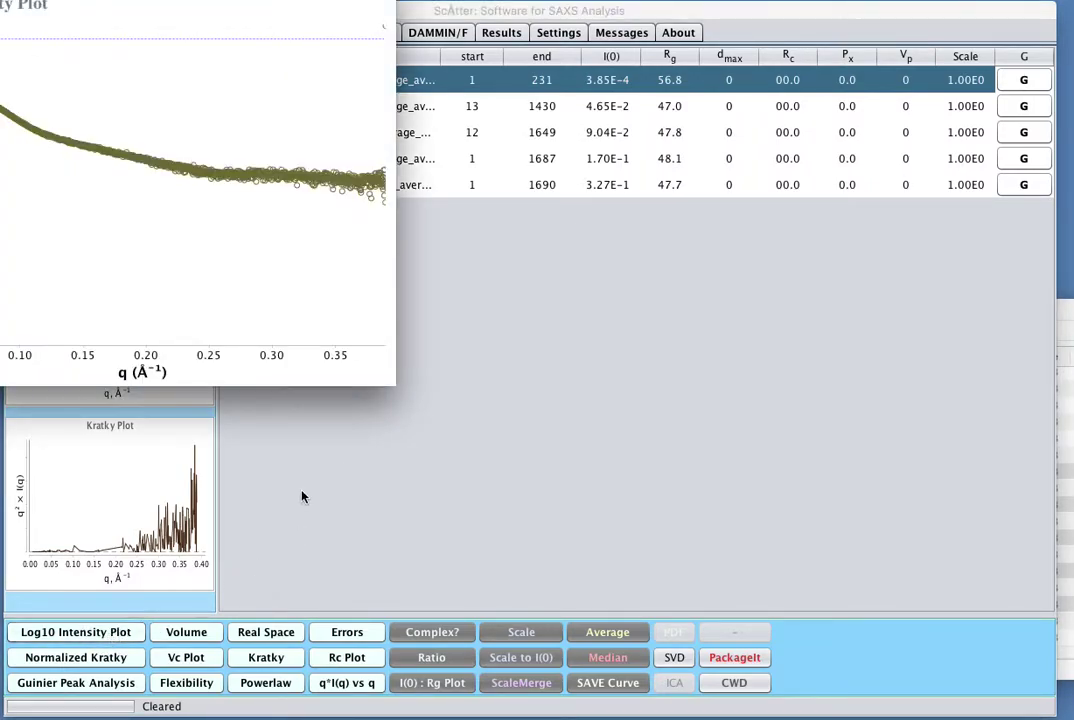
left_click_drag(90, 2, 568, 91)
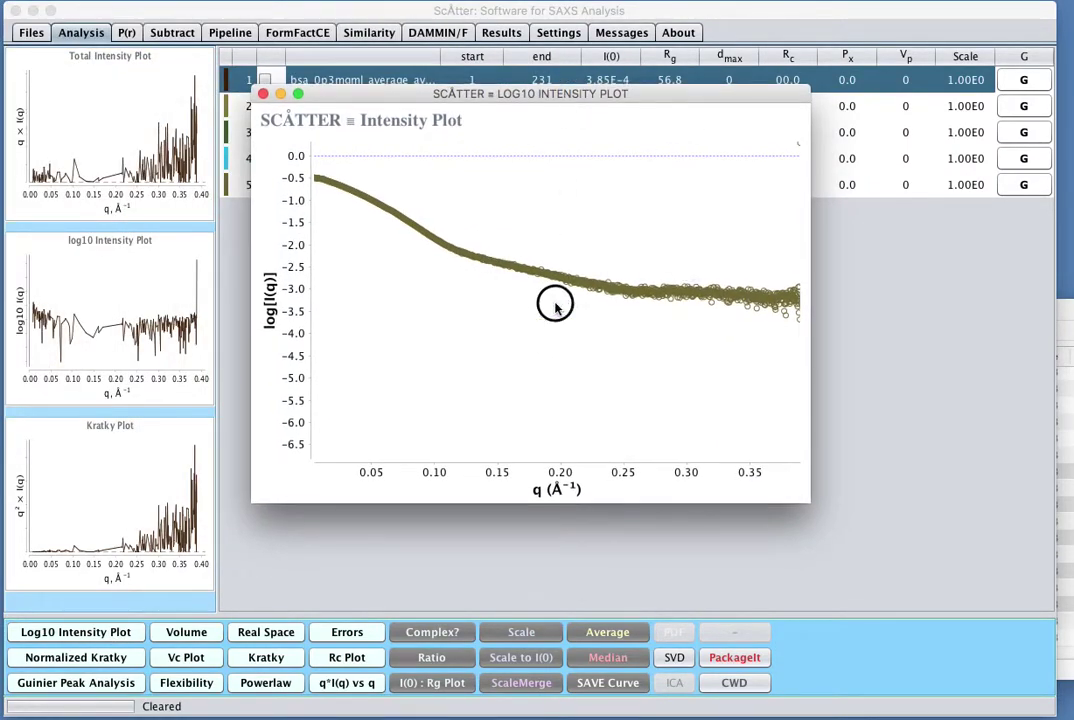
left_click_drag(342, 206, 783, 440)
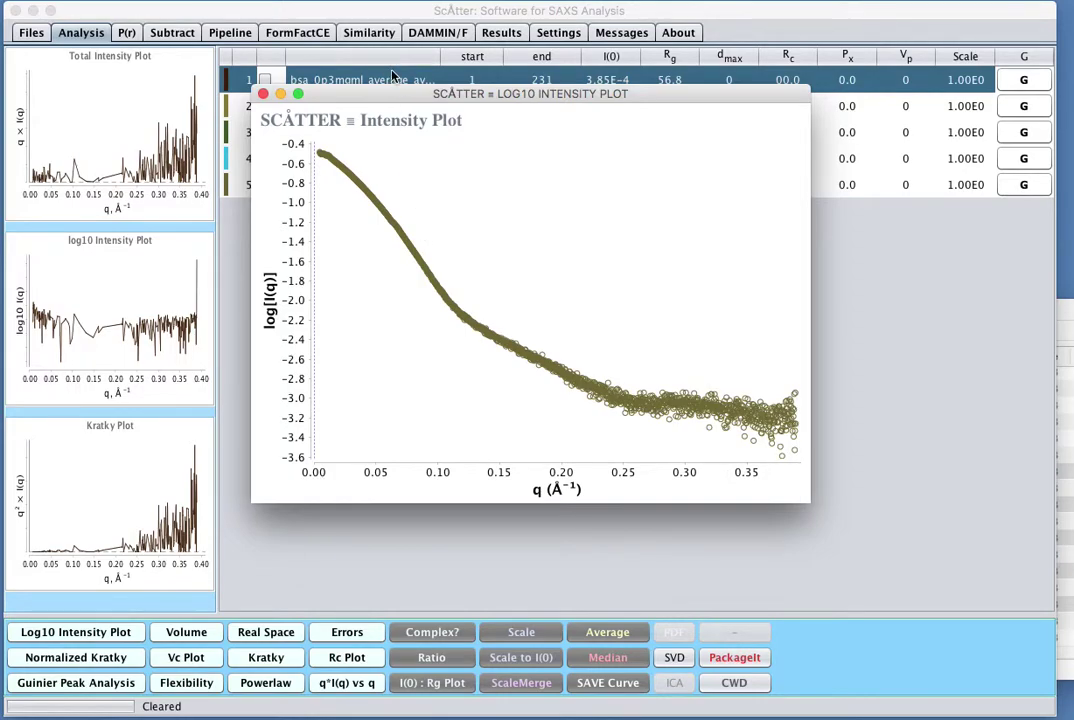
left_click_drag(455, 94, 505, 101)
left_click(587, 100)
left_click(264, 158)
left_click(264, 132)
left_click(264, 106)
Step: Re-show the 0.3 mg/ml curve and inspect a zoomed log10 intensity plot of all five curves
left_click(264, 80)
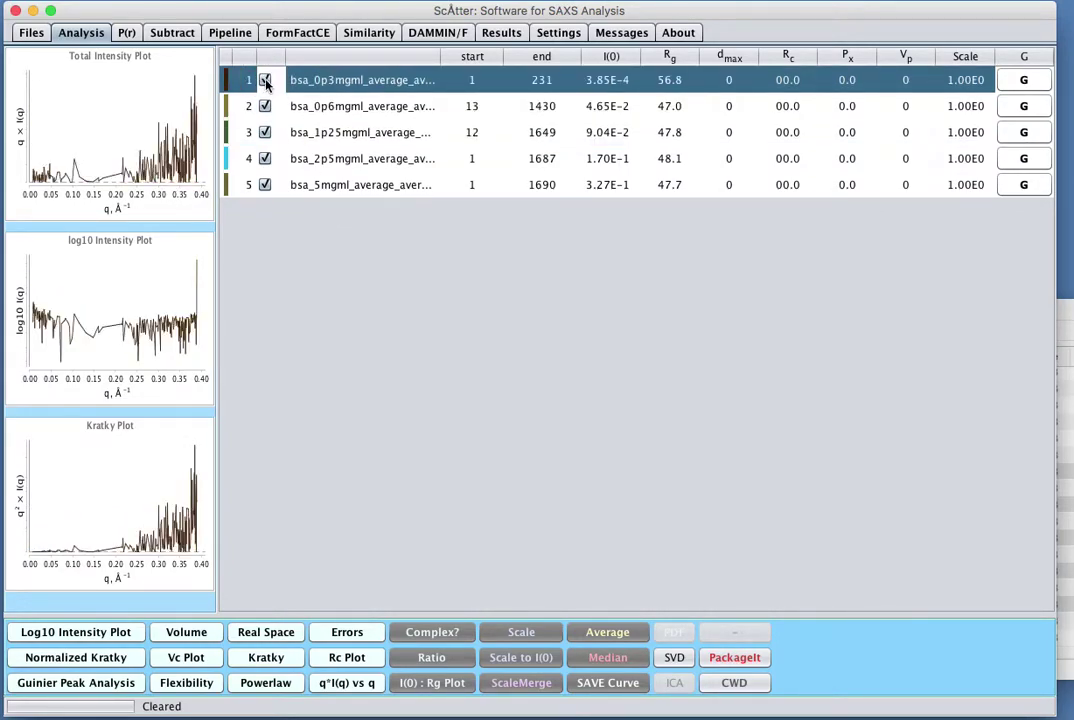
left_click(75, 632)
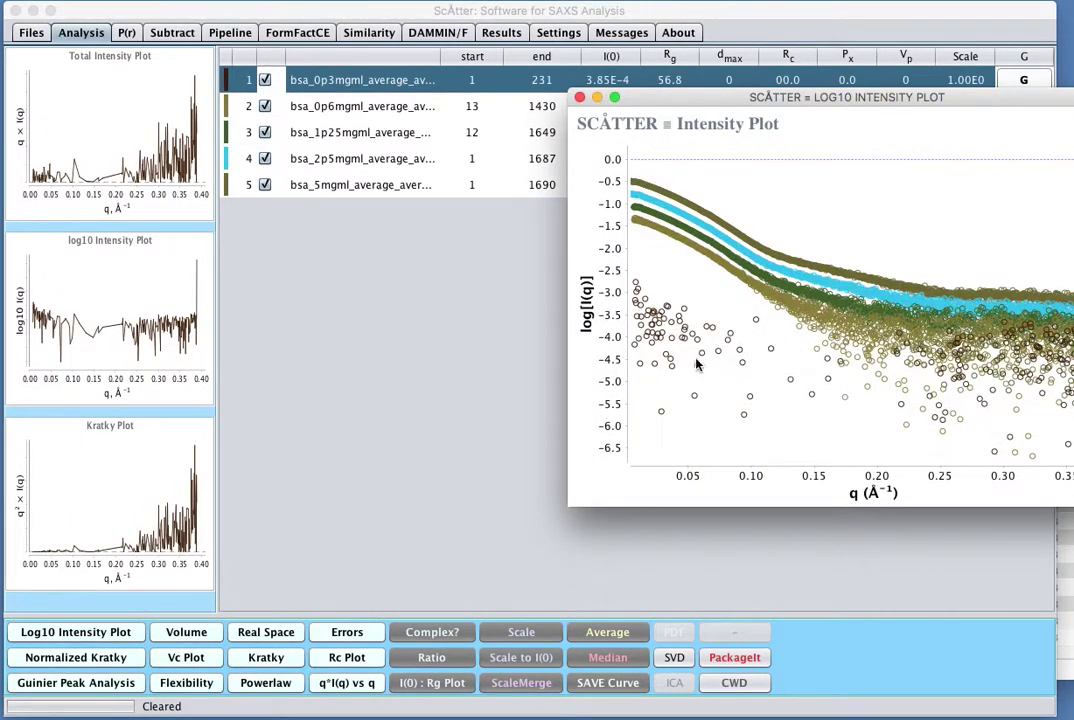
left_click_drag(783, 100, 451, 116)
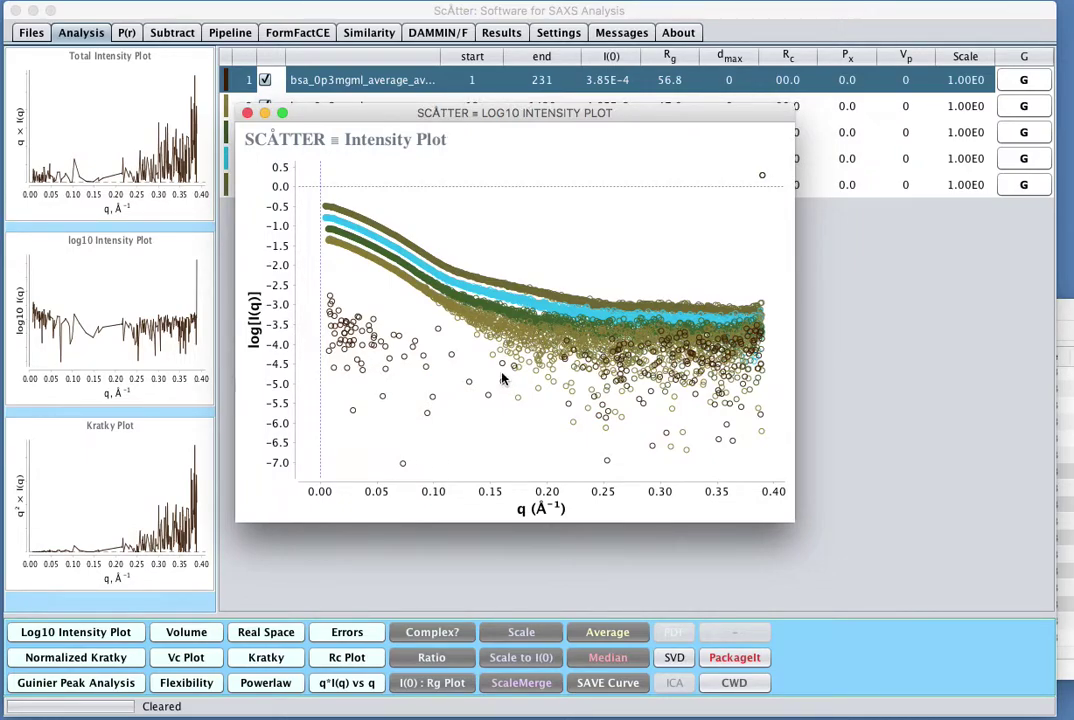
left_click_drag(324, 199, 767, 382)
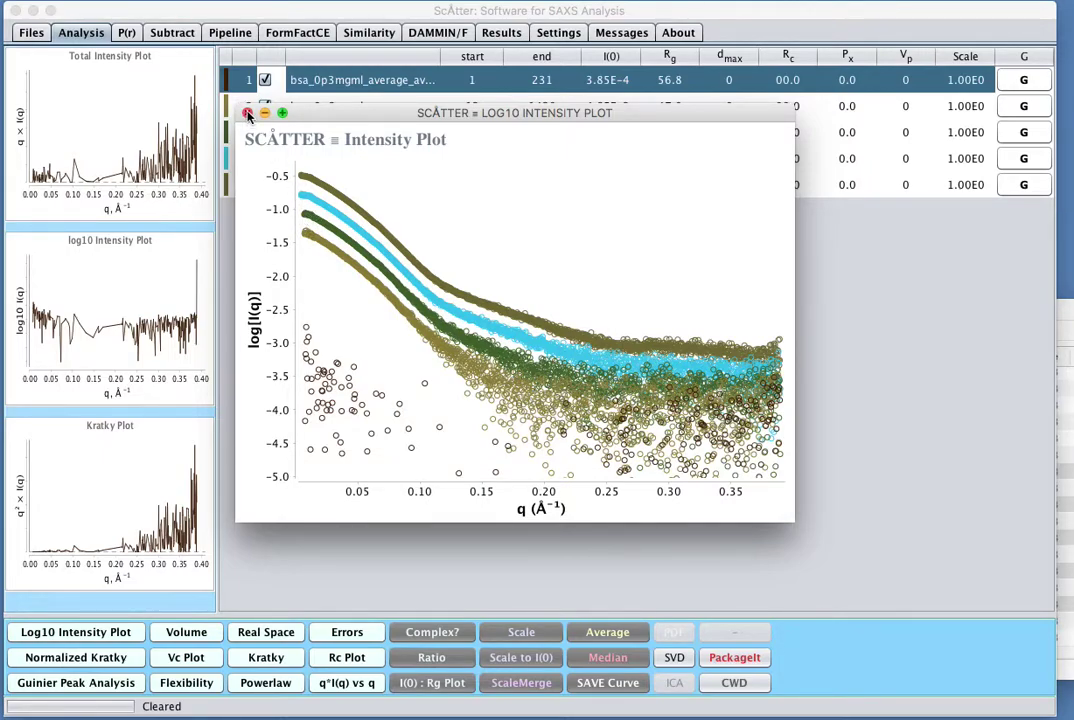
Step: Close the log10 plot and untick the 2.5, 1.25, 0.6 and 0.3 mg/ml datasets
left_click(248, 113)
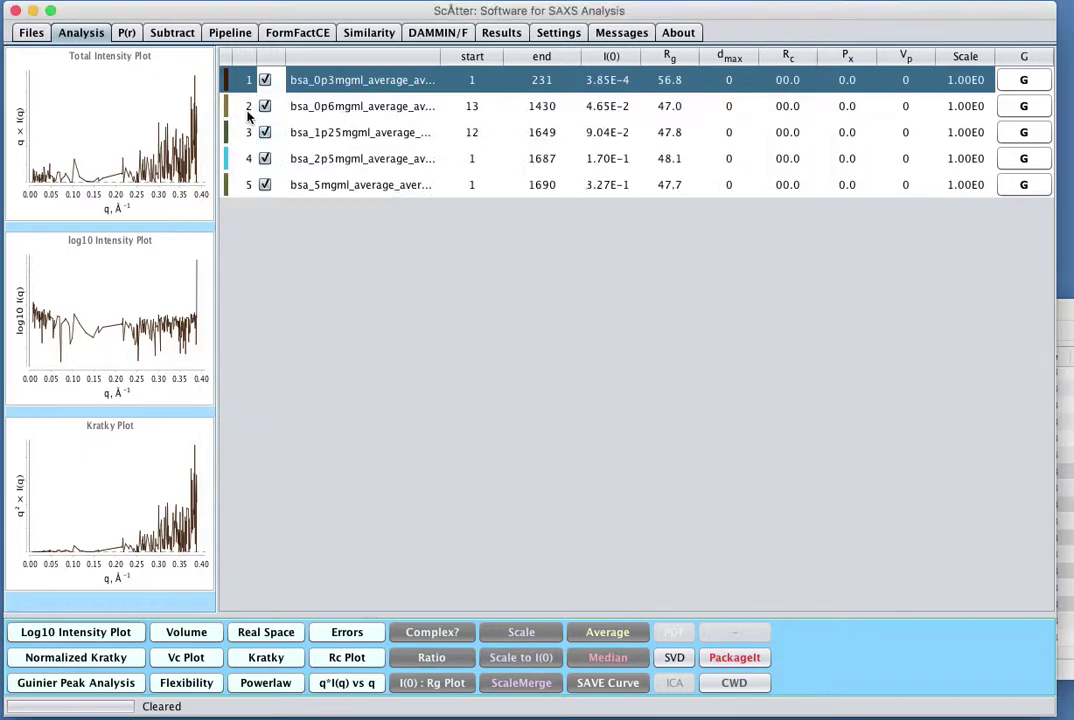
left_click(267, 159)
left_click(265, 132)
left_click(265, 106)
left_click(265, 80)
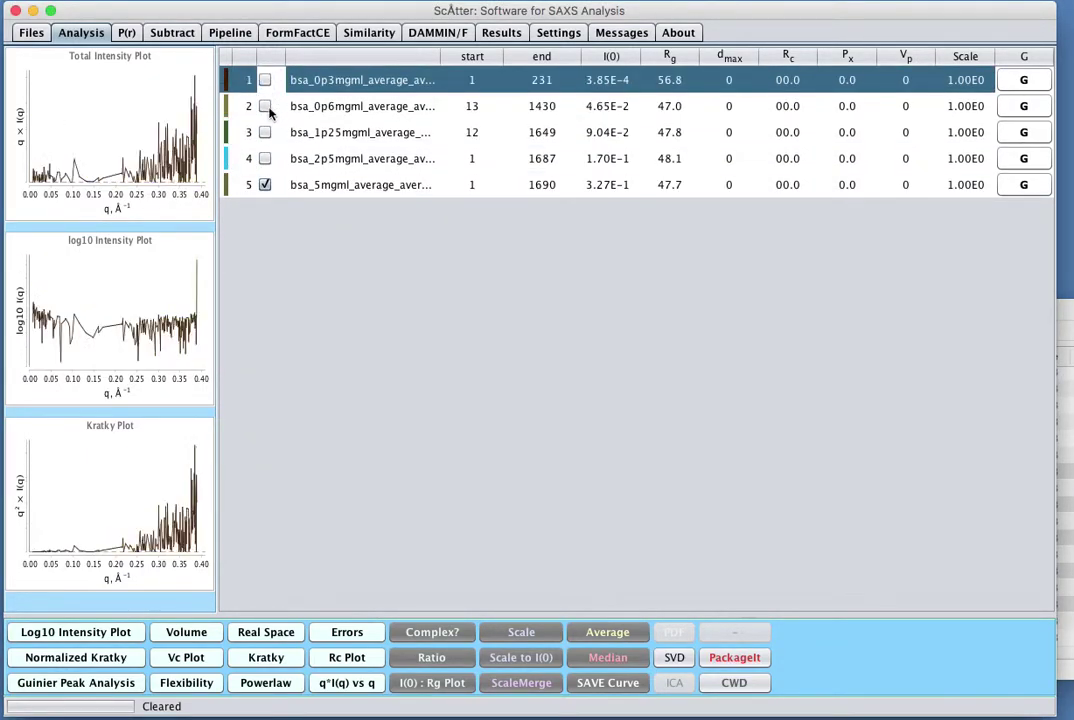
Step: Open the dimensionless Rg-based Kratky plot and position it to uncover rows 4 and 5
left_click(95, 660)
left_click_drag(166, 0, 439, 153)
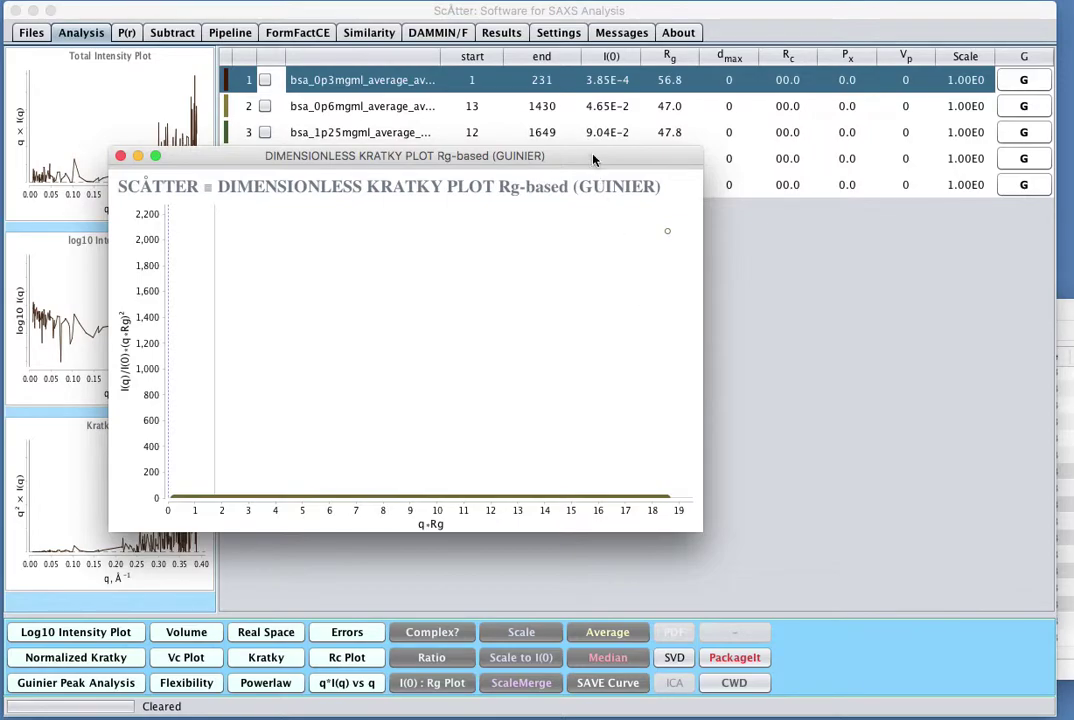
left_click_drag(582, 156, 467, 233)
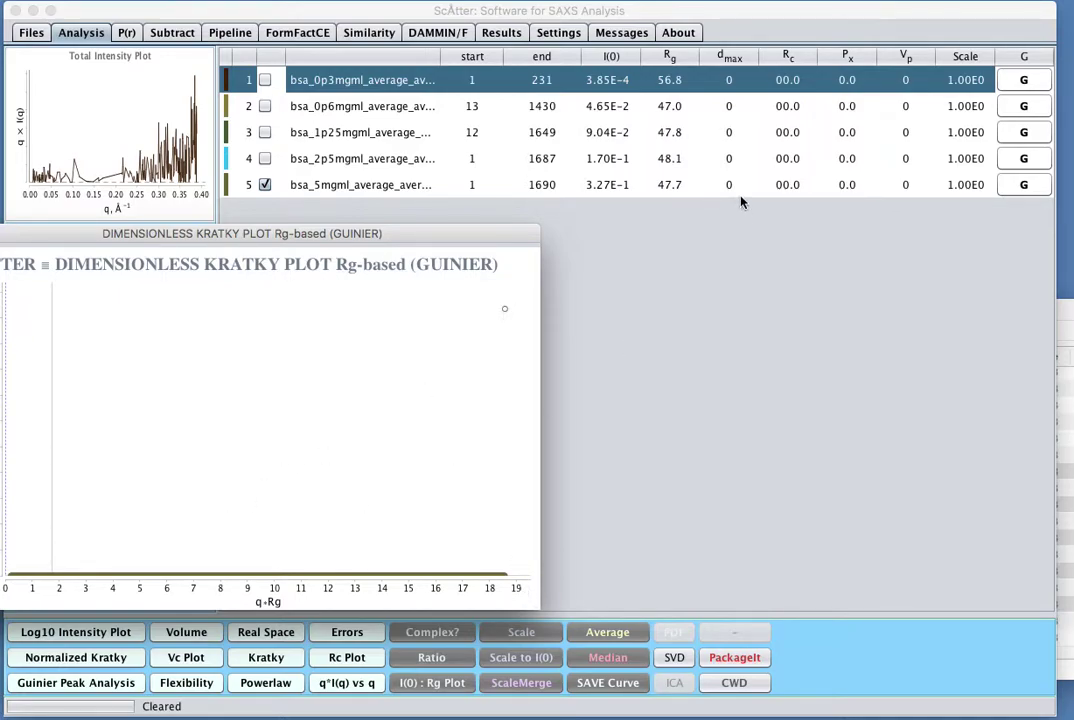
Step: Lower the 5 mg/ml dataset's end point from 1,690 to 1,680
left_click(606, 210)
left_click(560, 190)
left_click(572, 190)
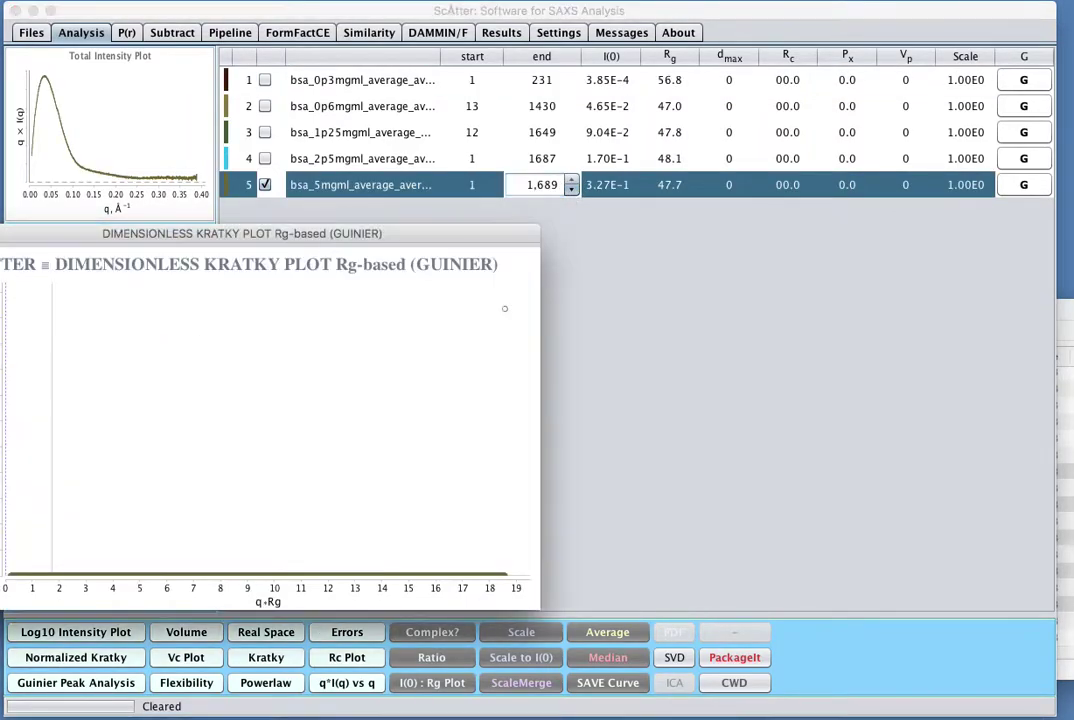
left_click_drag(482, 235, 559, 312)
left_click_drag(489, 5, 805, 17)
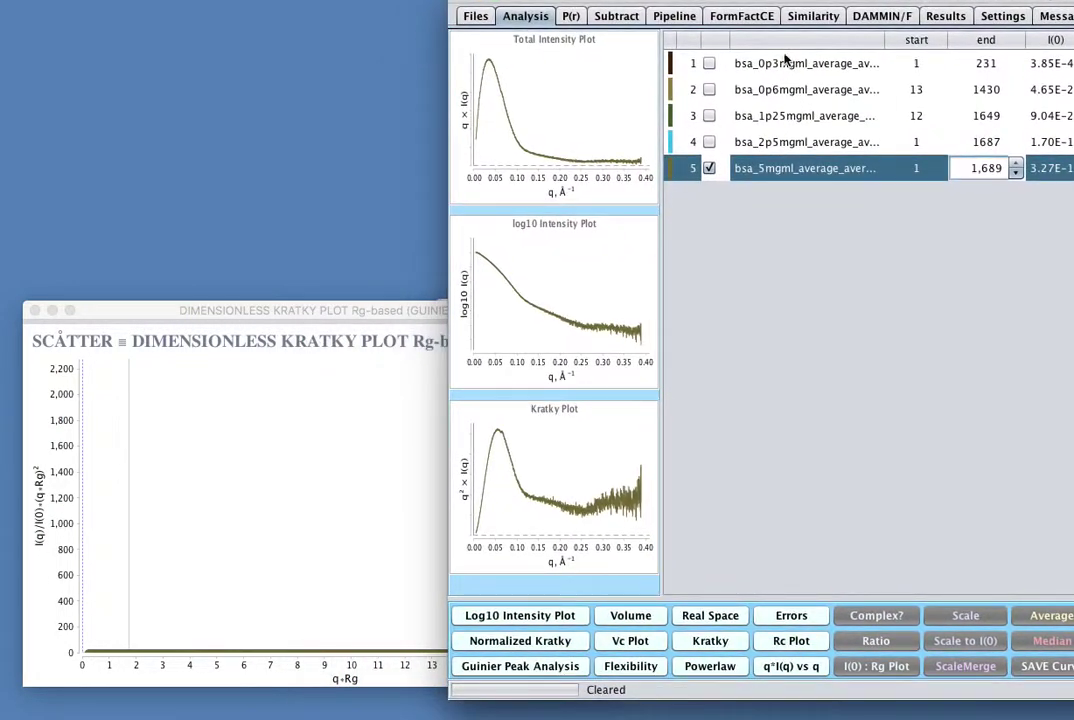
left_click_drag(418, 323, 340, 195)
left_click(1016, 173)
left_click(1016, 173)
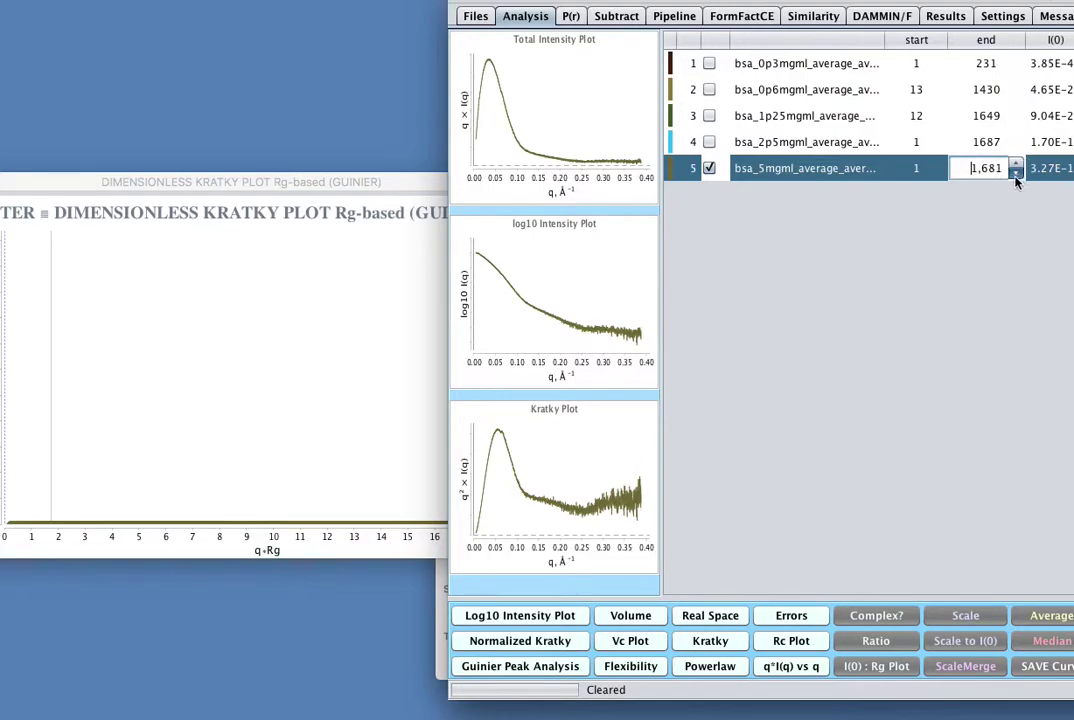
Step: Redraw the Kratky plot with the trimmed data and centre it over the main window
left_click(571, 640)
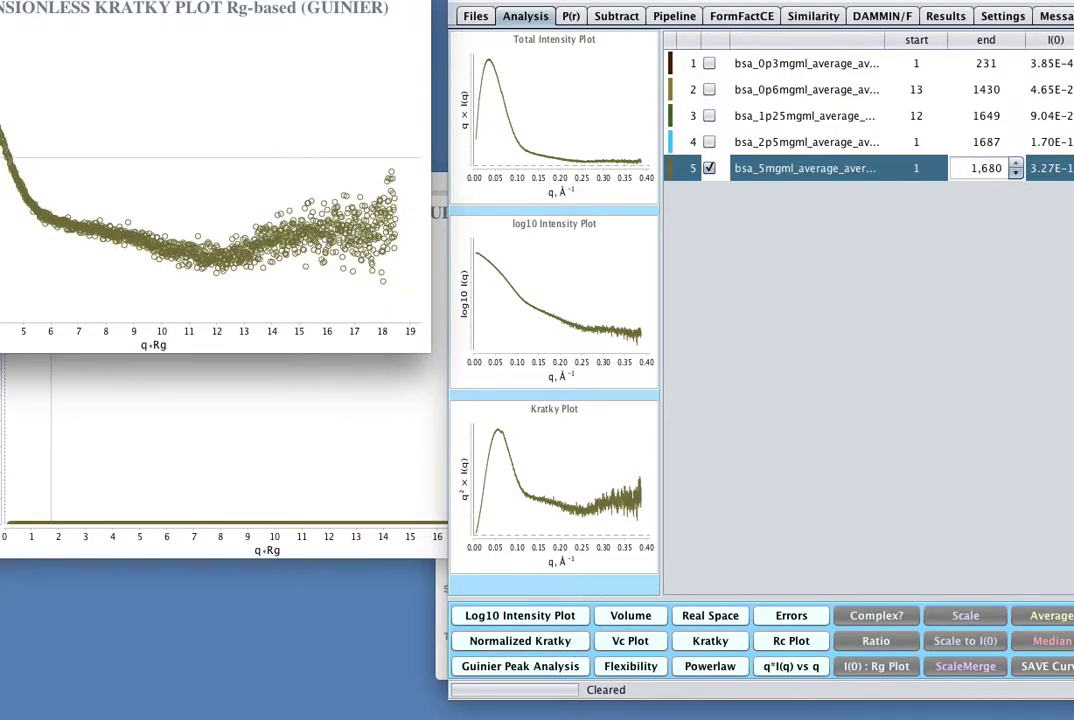
left_click_drag(215, 2, 743, 153)
left_click_drag(137, 187, 264, 192)
left_click(115, 198)
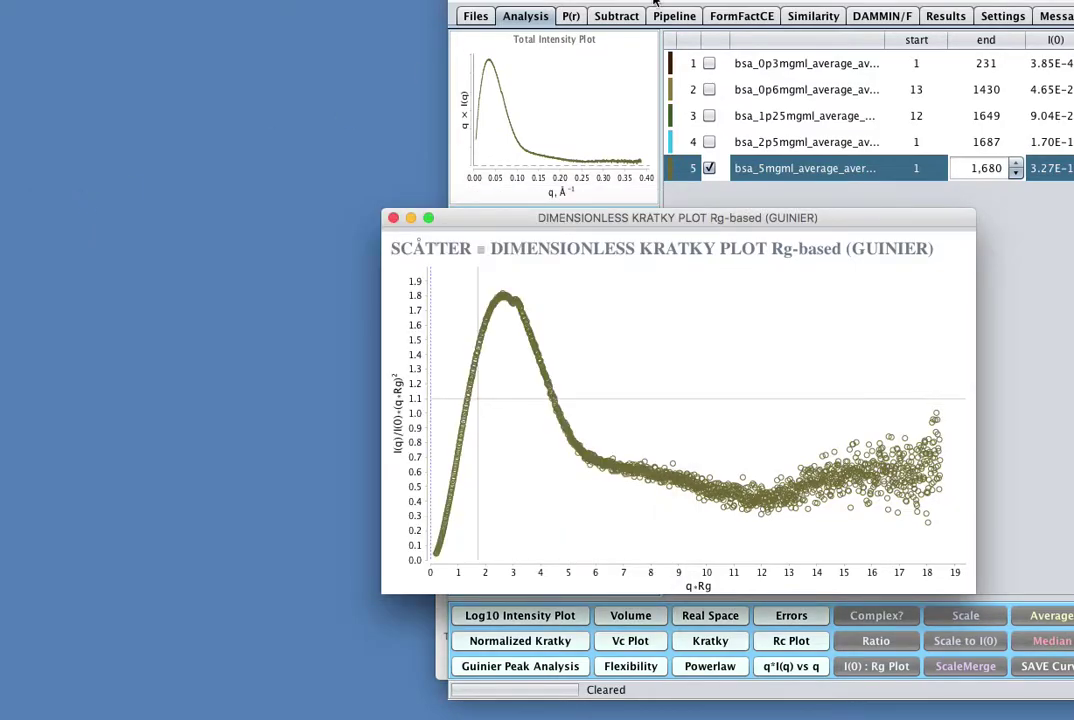
left_click_drag(548, 3, 295, 319)
left_click_drag(422, 228, 1073, 142)
left_click_drag(808, 326, 645, 18)
left_click_drag(1064, 148, 431, 228)
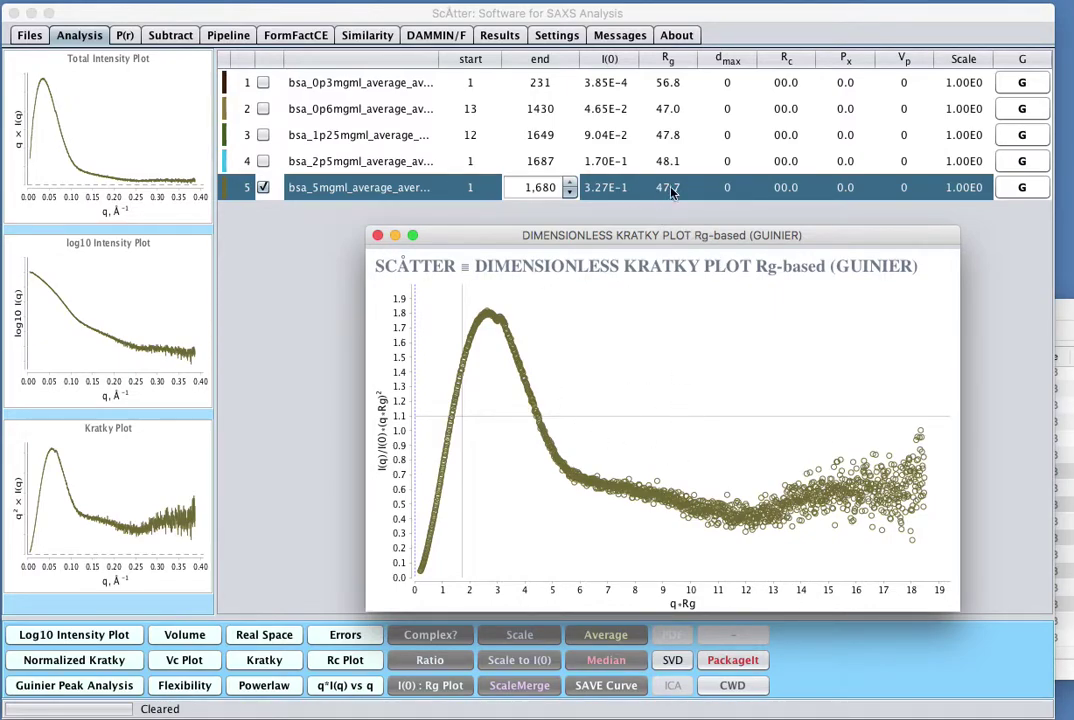
Step: Shift the dimensionless Kratky plot around to inspect it beside the 5 mg/ml row, then close it
left_click_drag(670, 238, 630, 191)
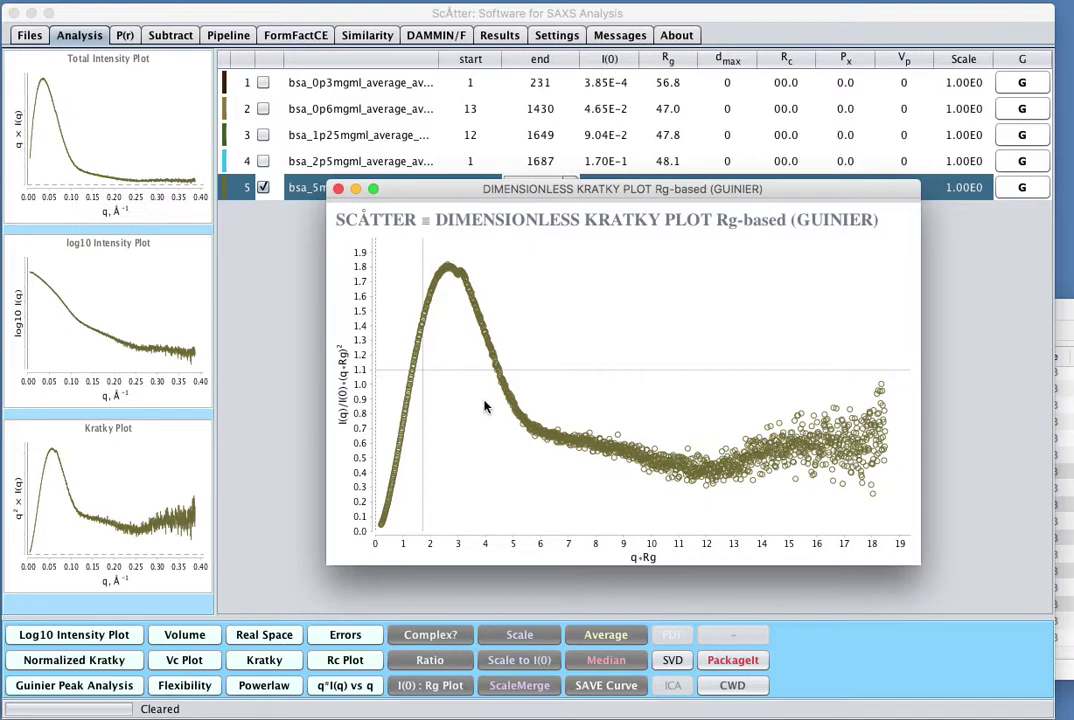
left_click_drag(407, 188, 398, 236)
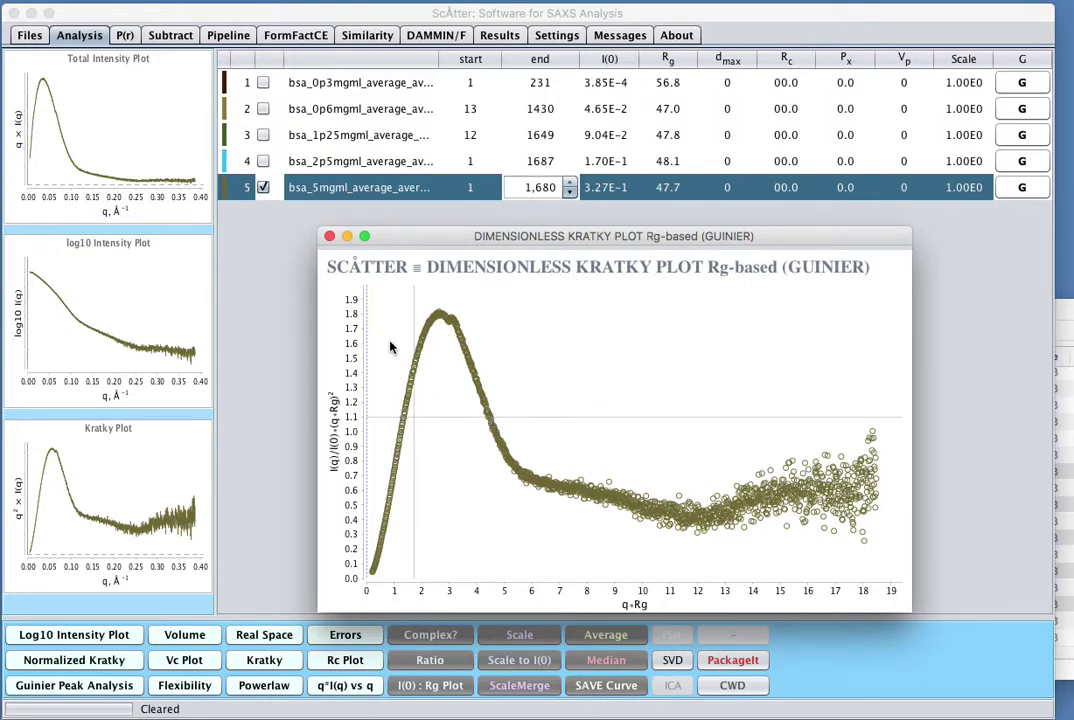
left_click_drag(482, 238, 463, 203)
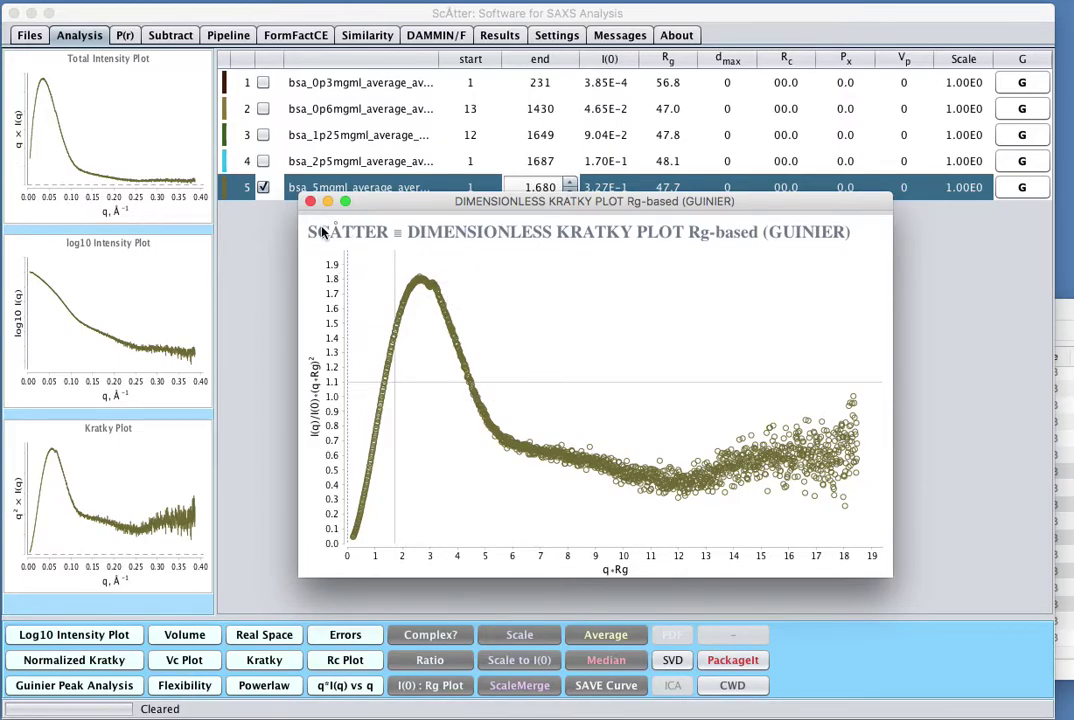
left_click(311, 202)
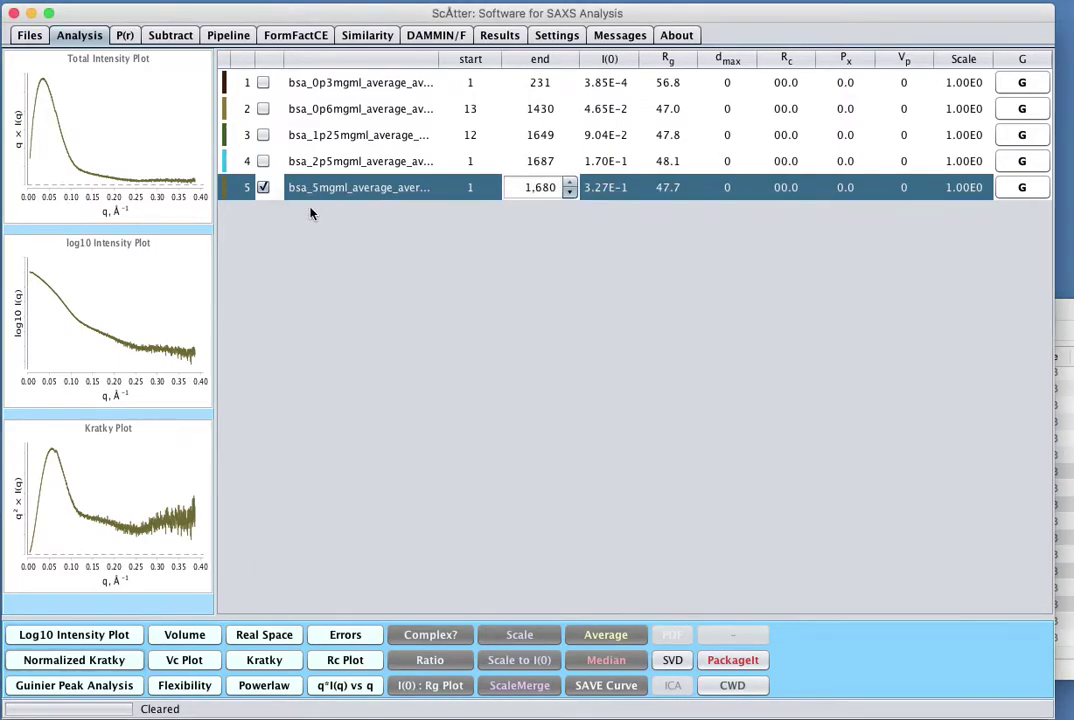
Step: Run Guinier peak analysis and narrow the Guinier fit to 64 points, upper limit 93
left_click(83, 688)
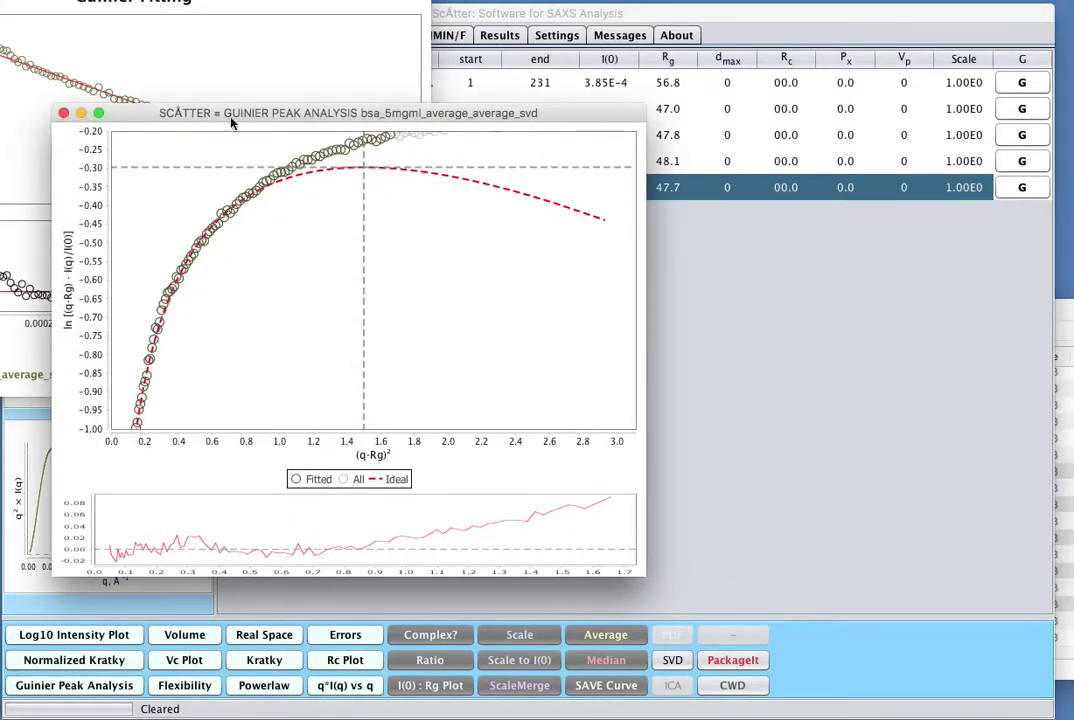
left_click_drag(259, 116, 542, 203)
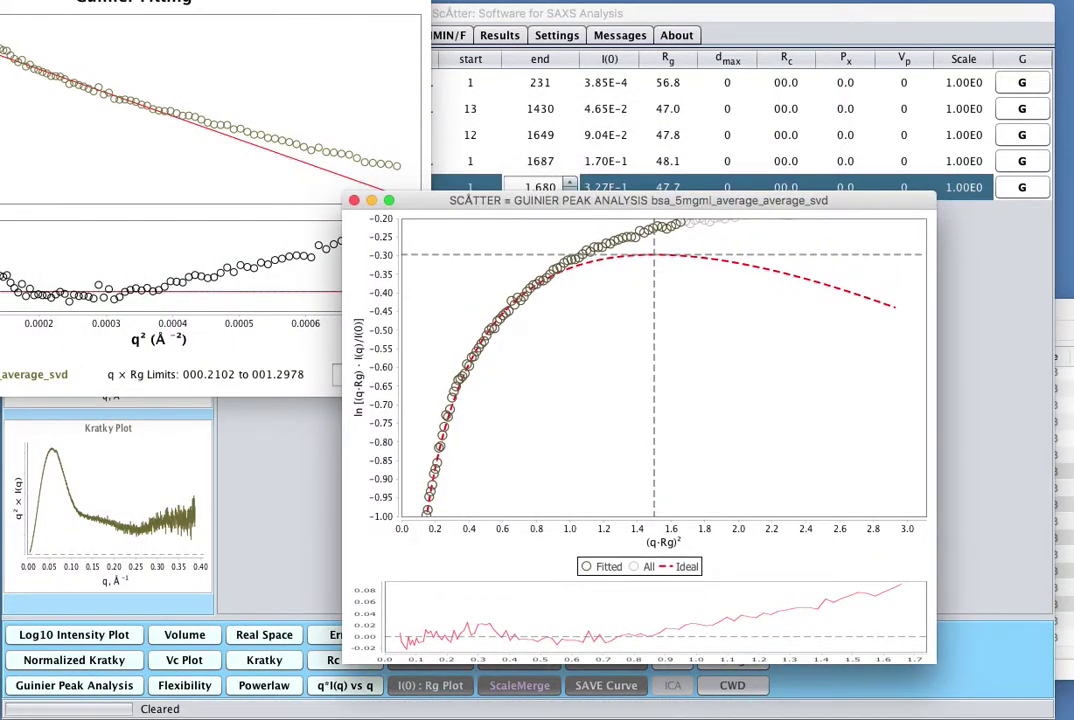
left_click_drag(250, 3, 430, 75)
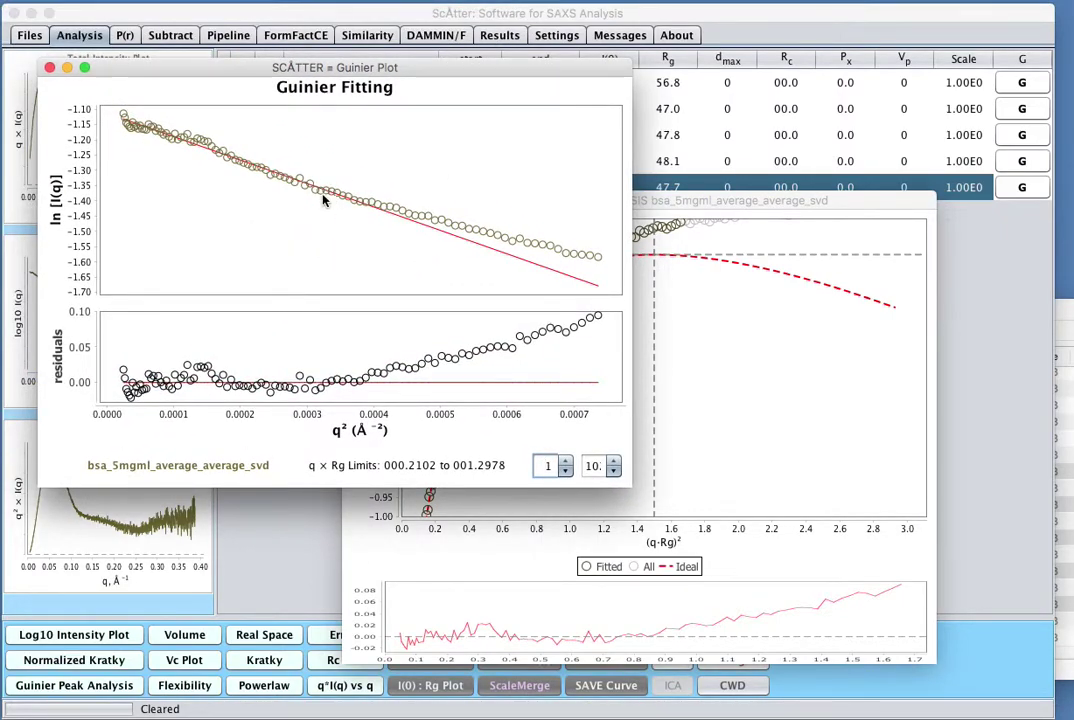
left_click(613, 471)
left_click_drag(613, 471, 613, 471)
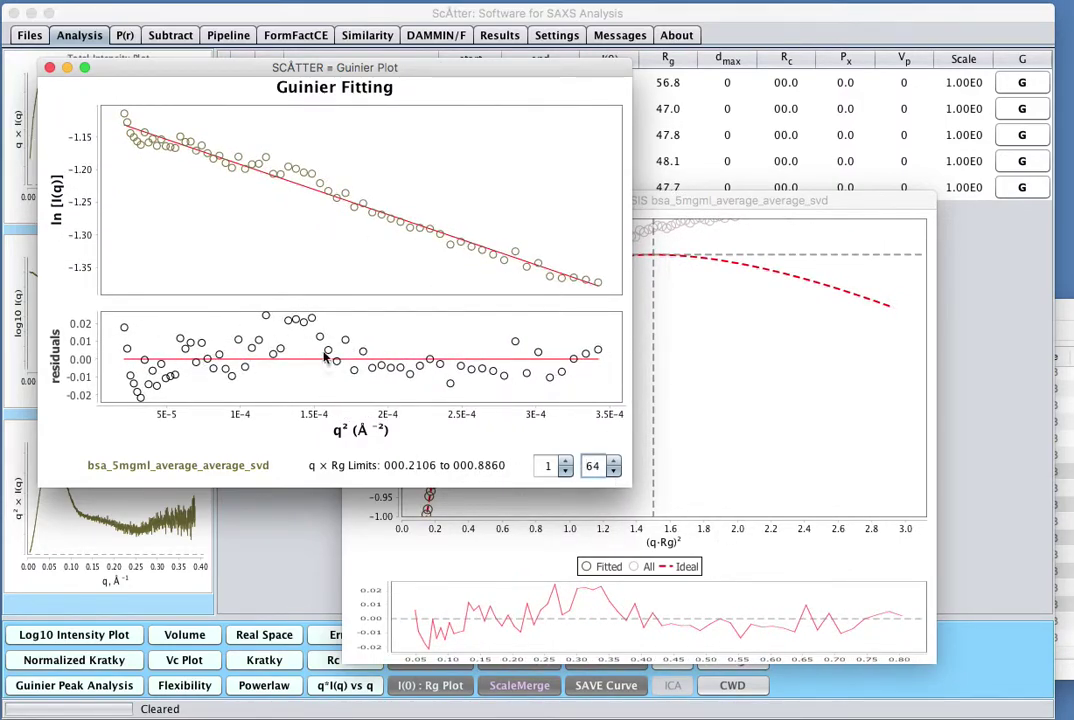
Step: Close the Guinier peak analysis and Guinier fitting windows
left_click_drag(745, 200, 781, 184)
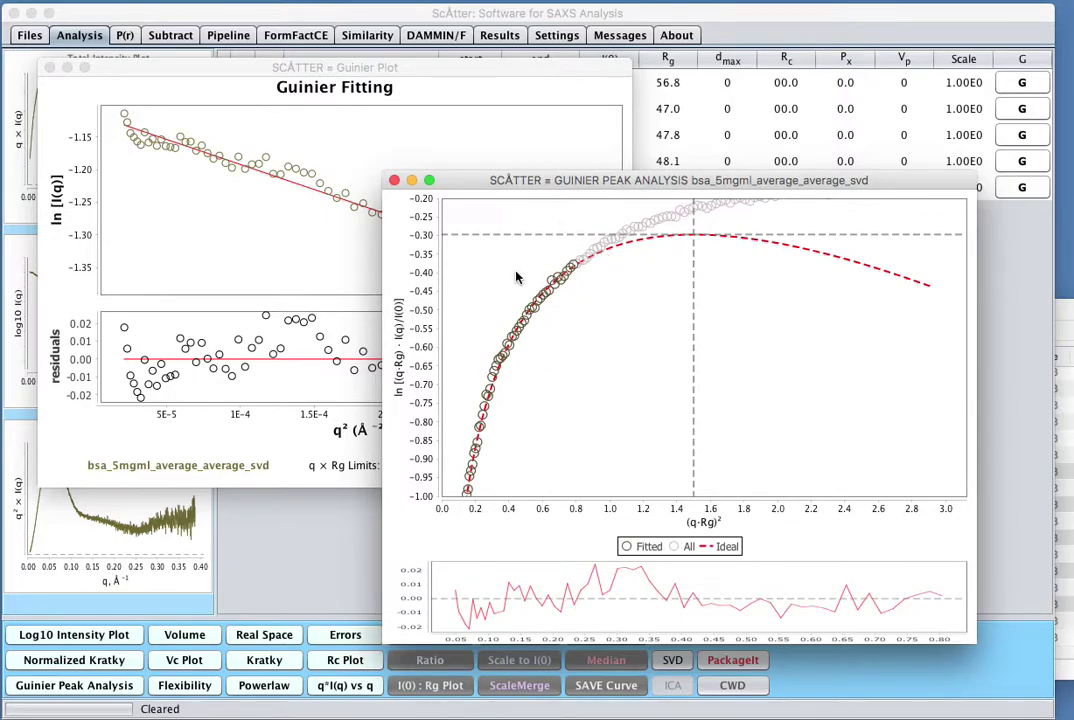
left_click(394, 180)
left_click(50, 68)
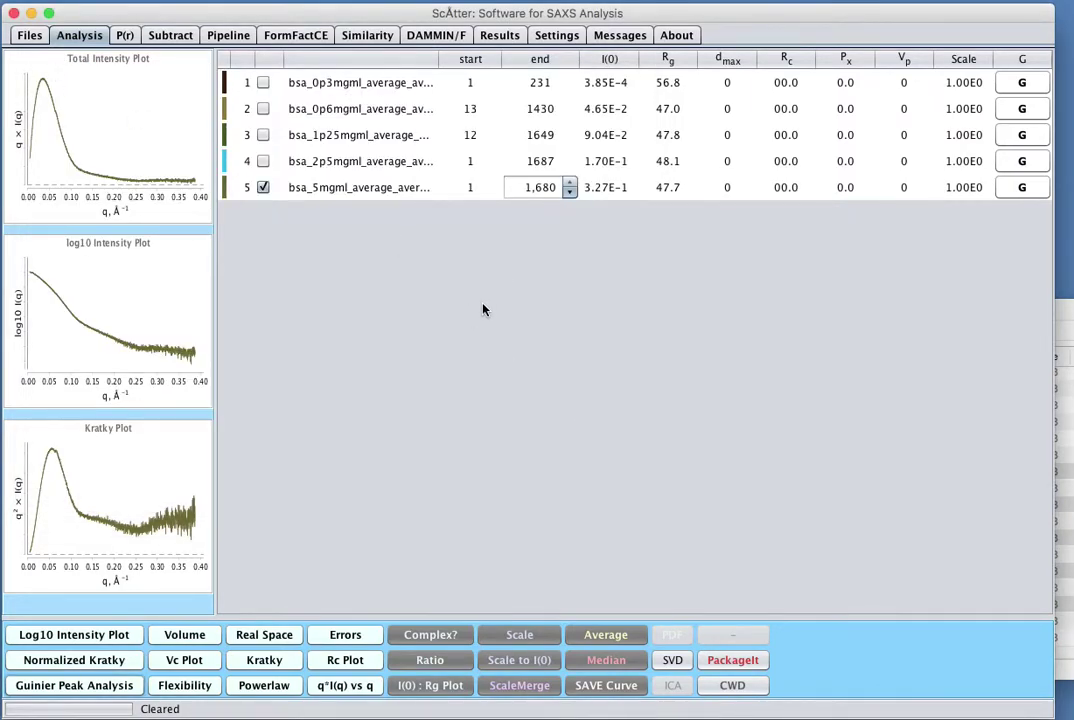
Step: Open the Porod, Porod-Debye, Kratky-Debye and SIBYLS flexibility plots for the 5 mg/ml dataset
left_click(184, 690)
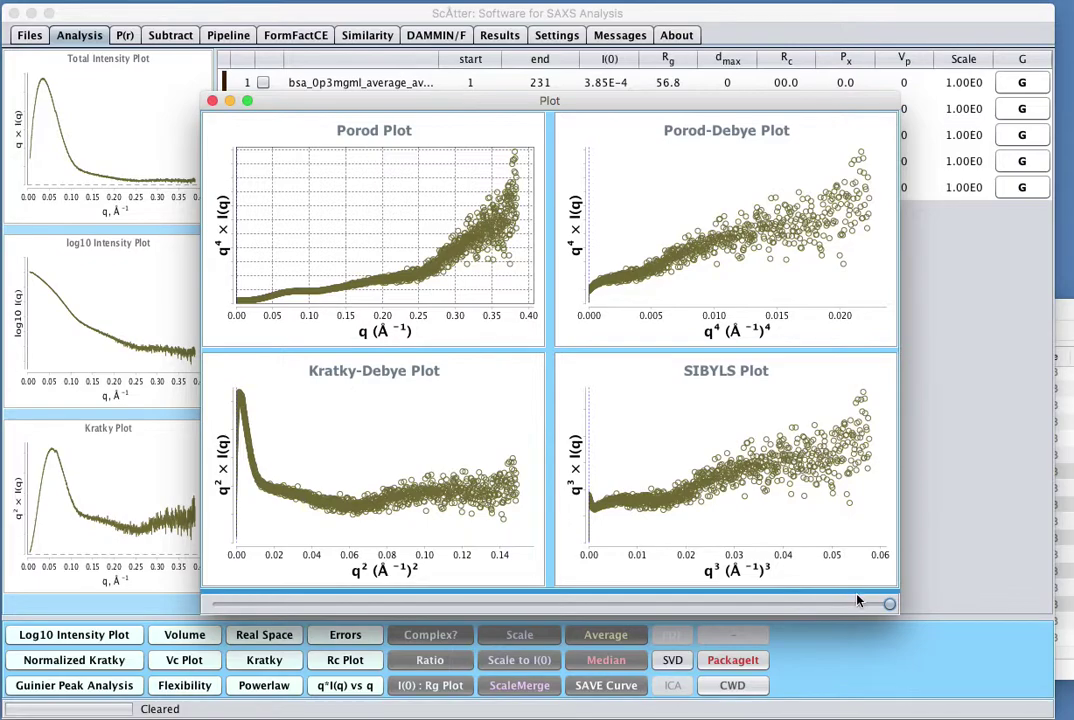
Step: Slide q_max down to about 0.1020 to check the flexibility plots, then close them
left_click_drag(888, 605, 467, 602)
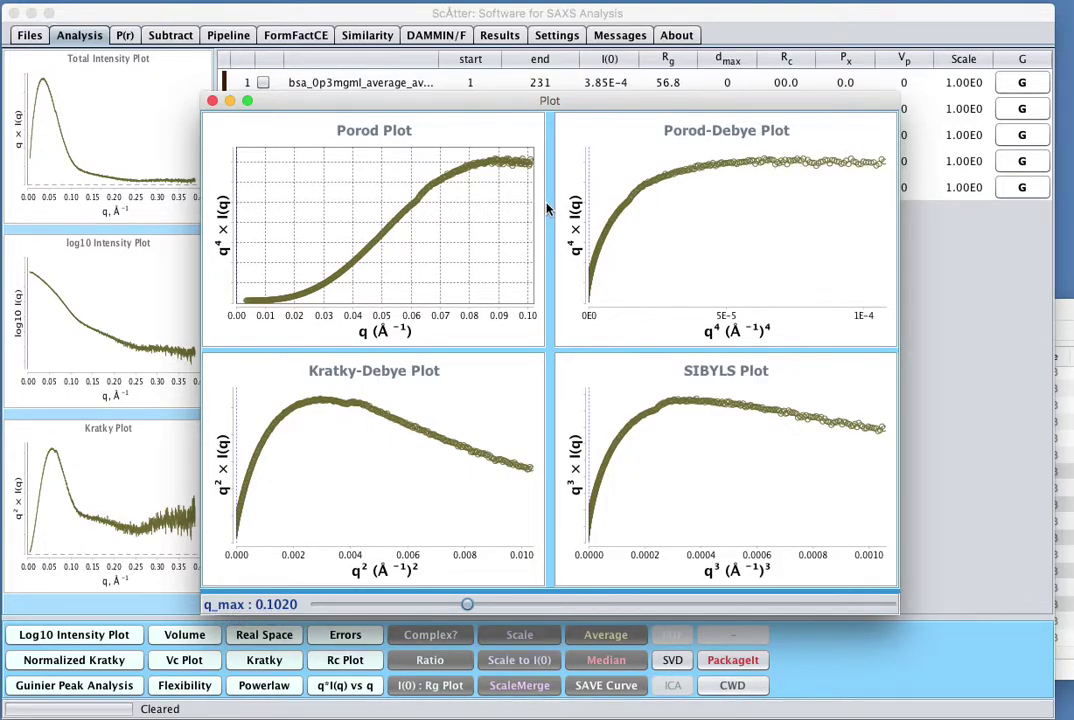
left_click(212, 101)
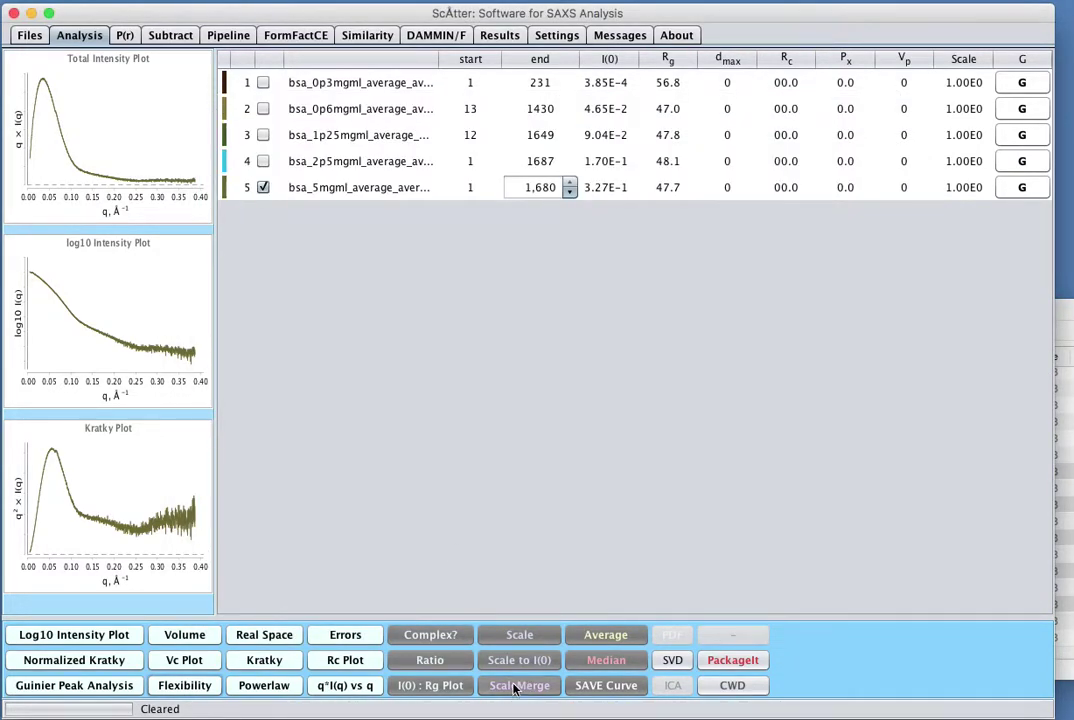
Step: Open the Porod volume analysis and raise the fit start to point 14 (V 401464 Å³, P 1.4)
left_click(191, 641)
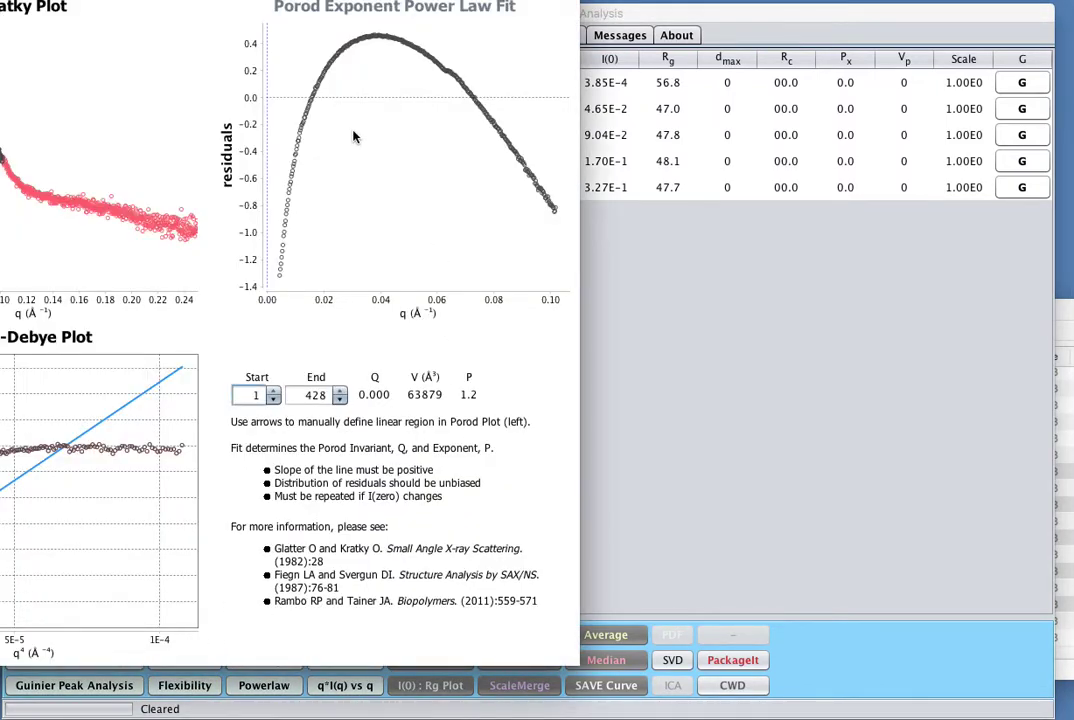
left_click_drag(260, 0, 553, 14)
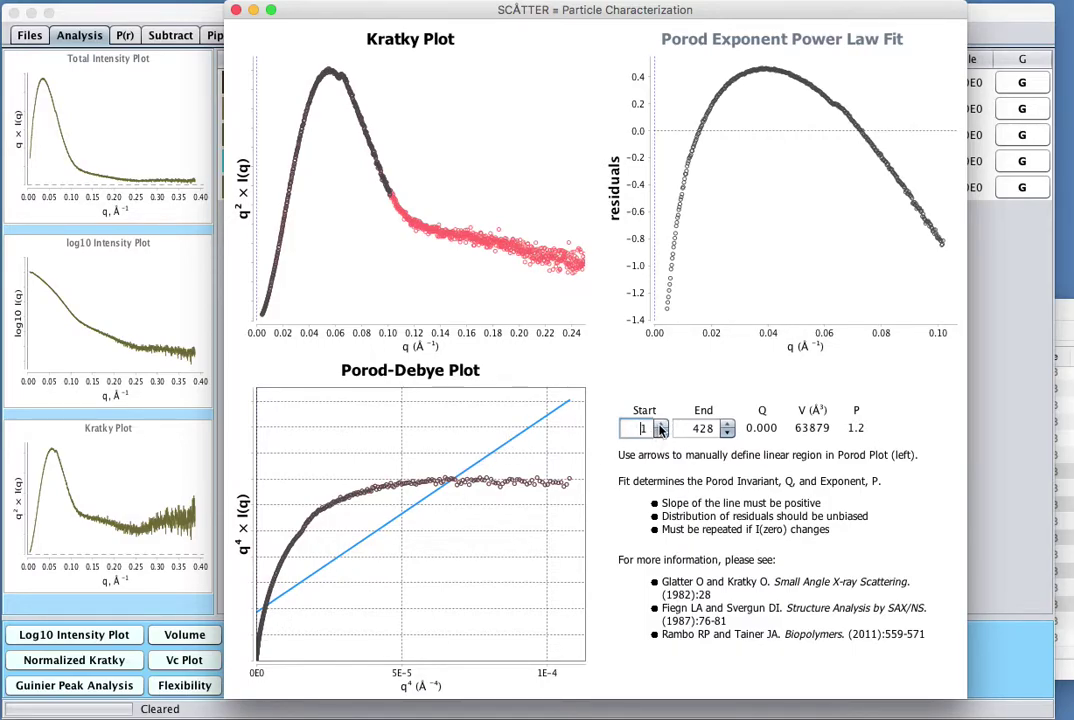
left_click(661, 425)
left_click(661, 425)
left_click(660, 425)
left_click(659, 425)
left_click(659, 425)
left_click(659, 425)
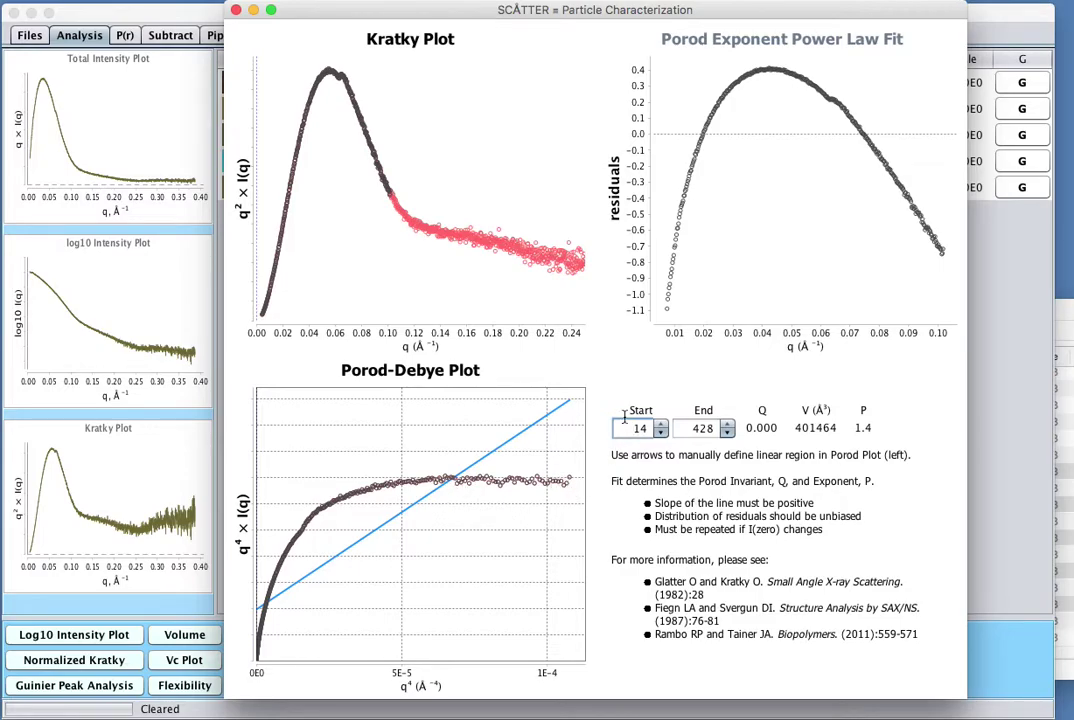
Step: Set the Porod fit range to points 364–418, giving volume 206224 Å³ and exponent 4.1
double_click(633, 427)
type("380")
key("Return")
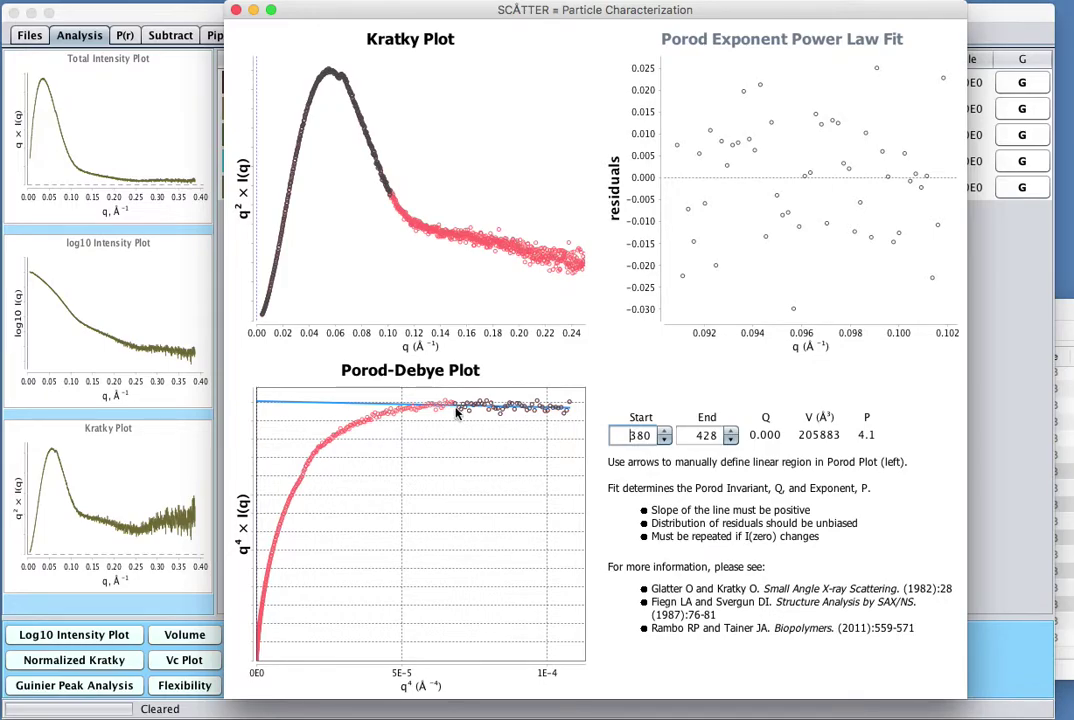
left_click(663, 441)
left_click(663, 441)
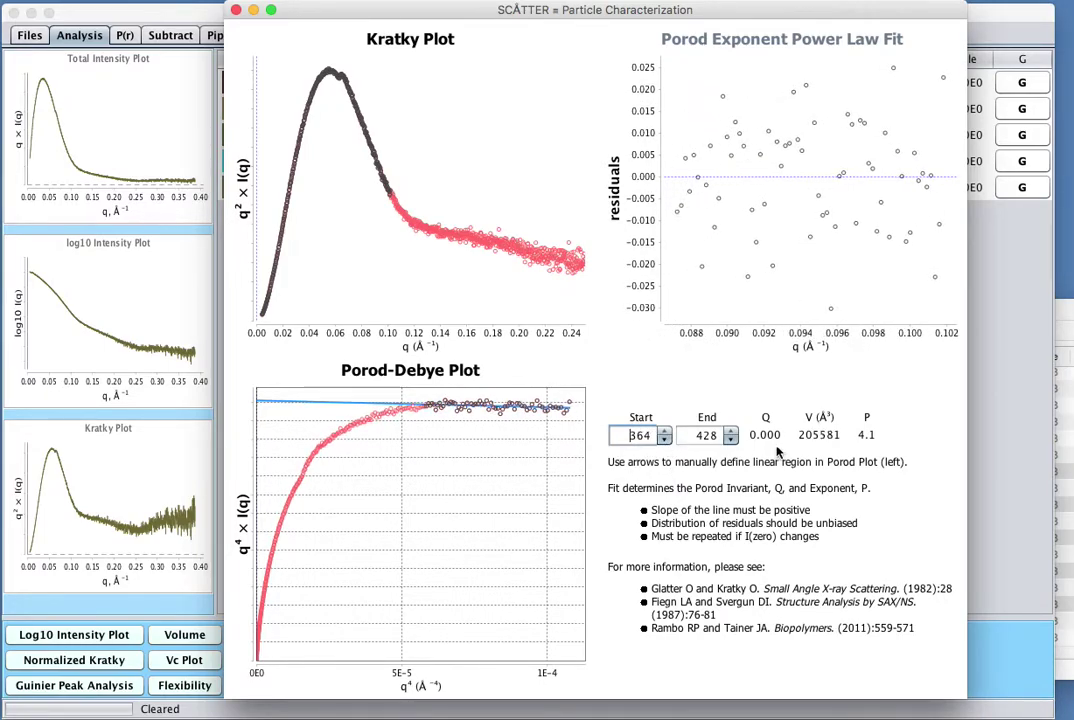
left_click(731, 441)
left_click(731, 441)
left_click(731, 441)
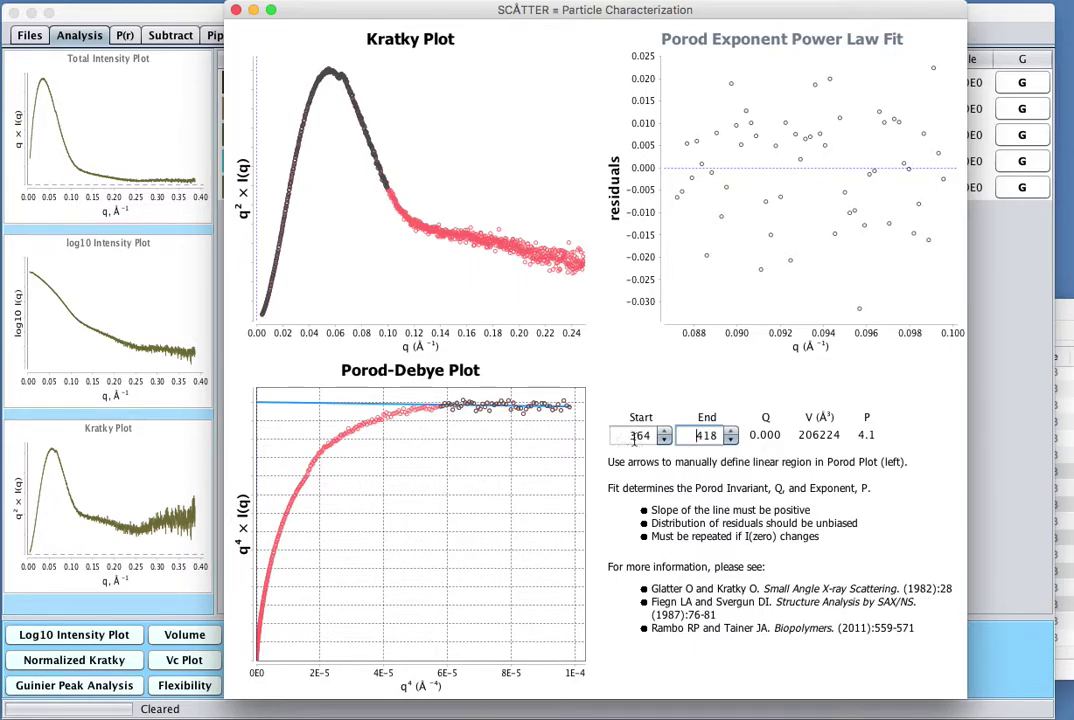
Step: Store Porod exponent 4.1 and volume 206224 in the table, then open the Vc plot
left_click(236, 10)
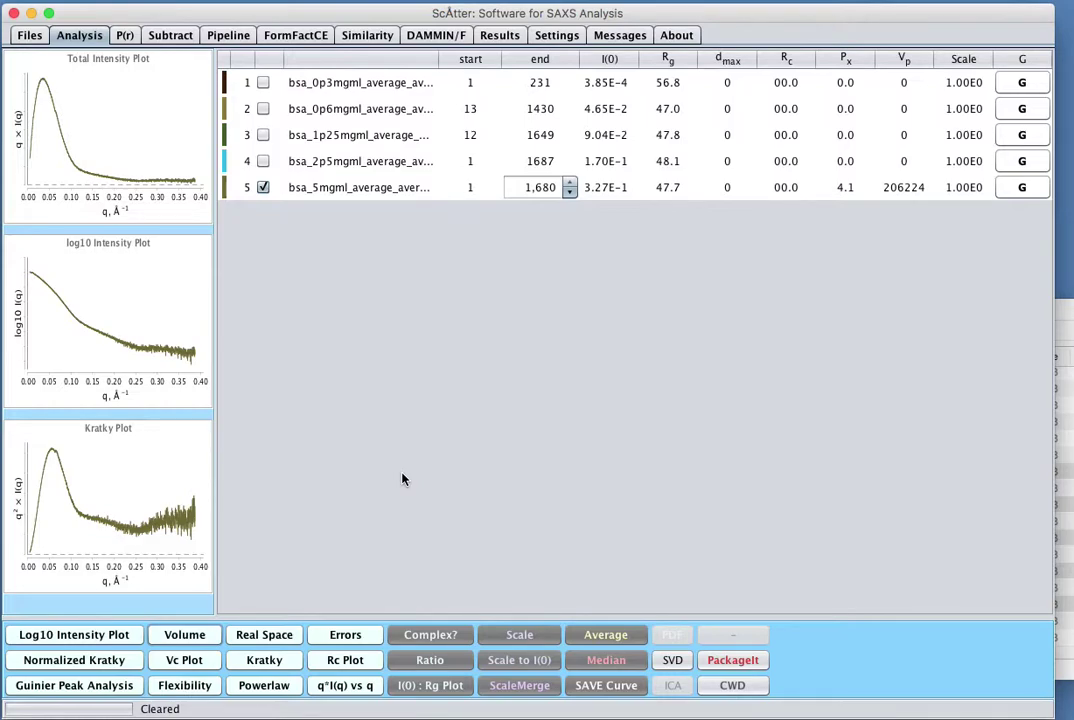
left_click(185, 661)
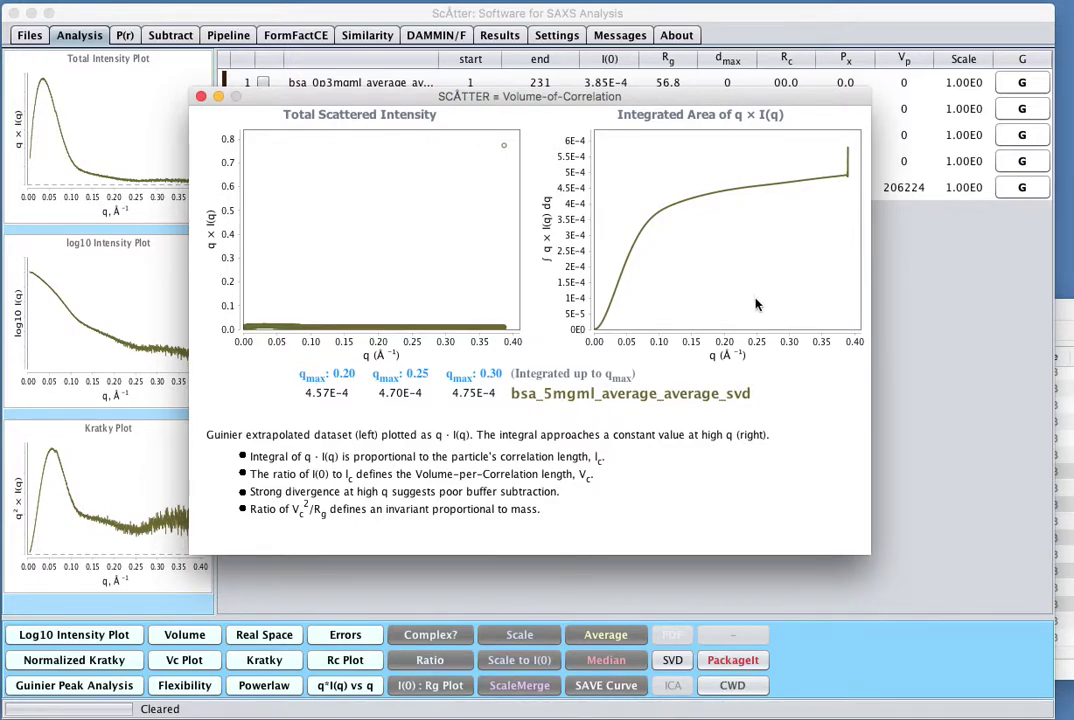
Step: Trim the 5 mg/ml end point to 1,672 and regenerate its volume-of-correlation plot
left_click_drag(667, 97, 857, 268)
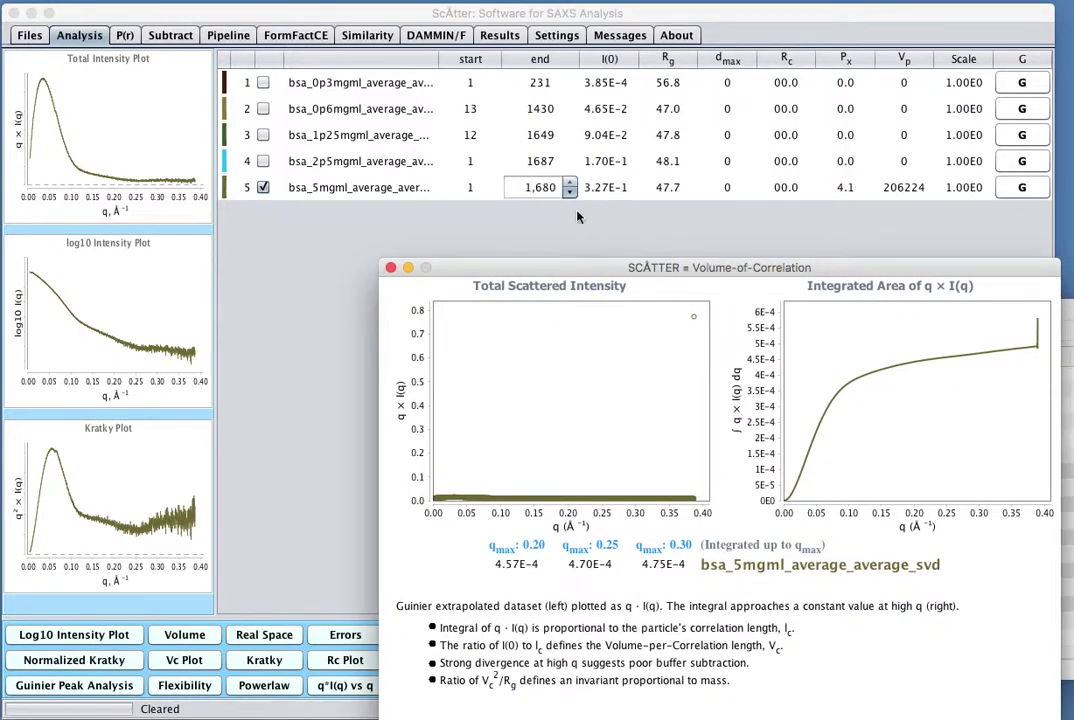
left_click(569, 192)
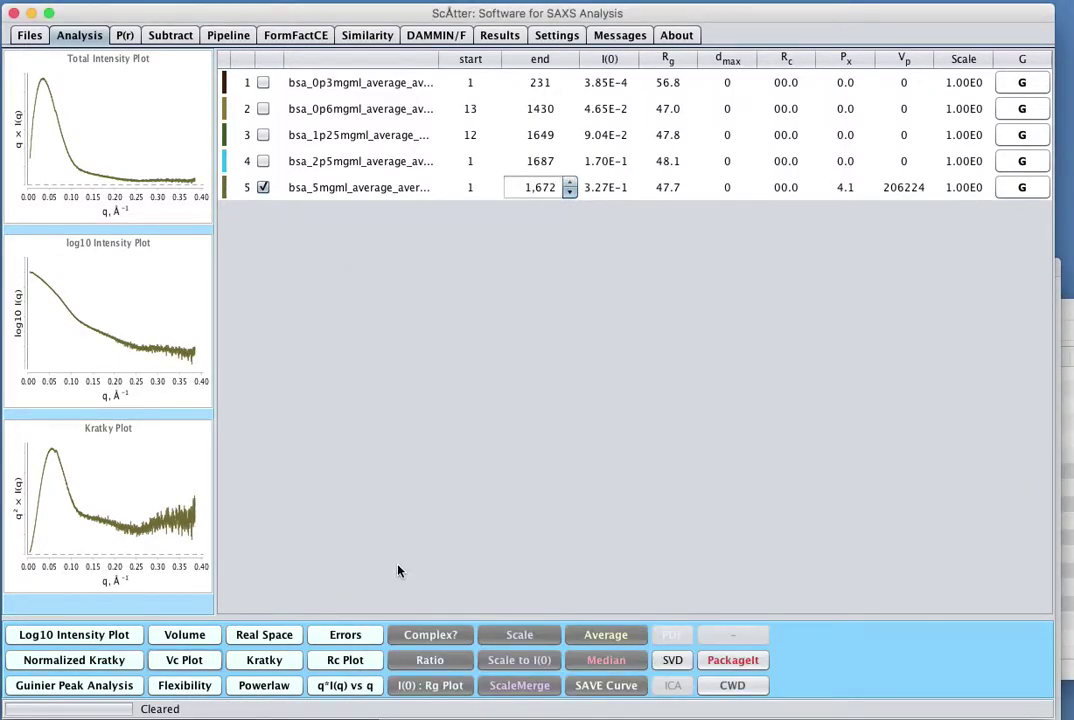
left_click(184, 660)
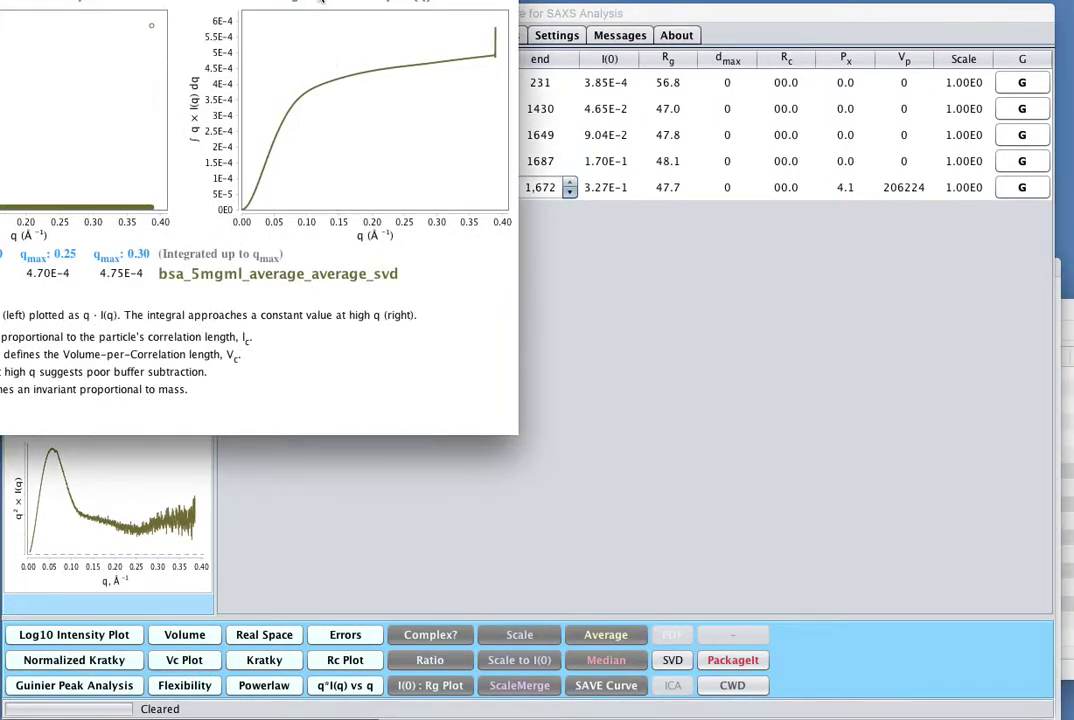
left_click_drag(320, 2, 779, 175)
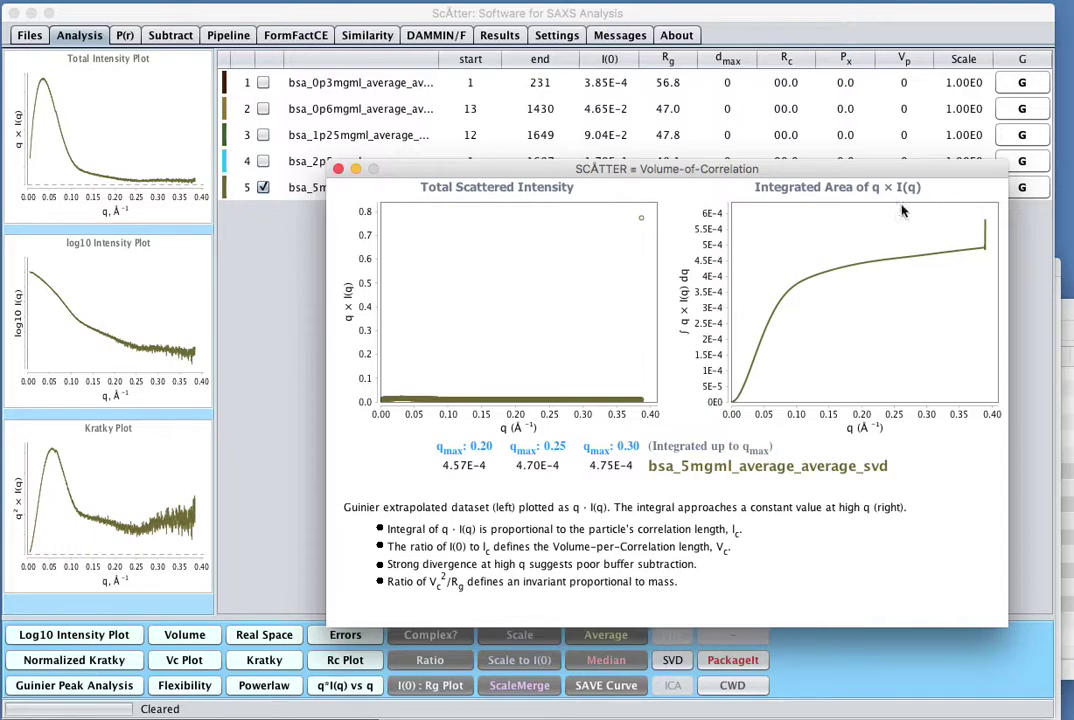
left_click(271, 163)
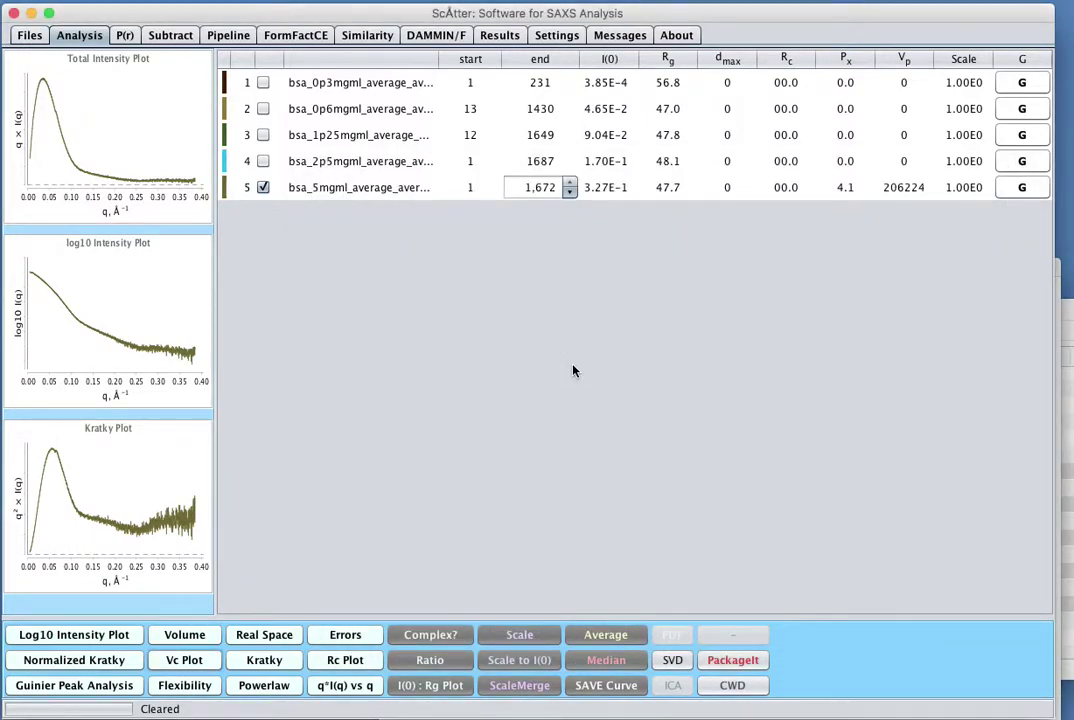